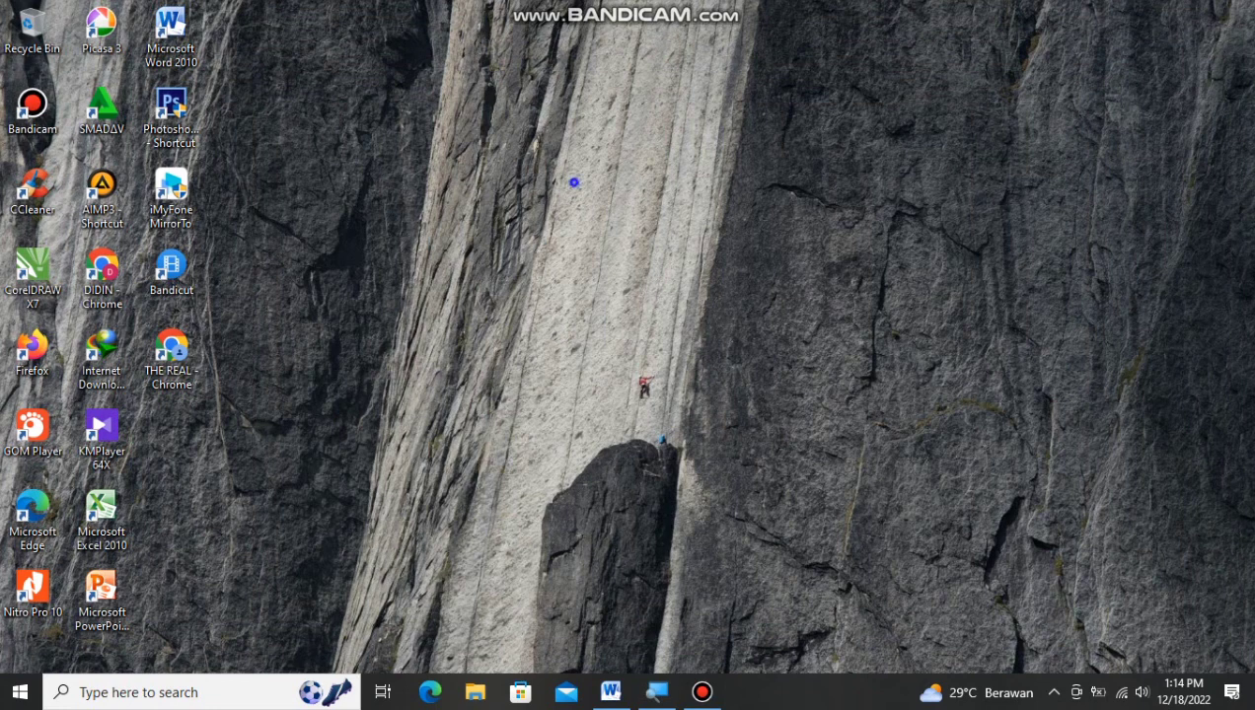
# Step: Refresh the desktop several times through its shortcut menu
pyautogui.rightClick(574, 183)
pyautogui.click(605, 239)
pyautogui.rightClick(558, 199)
pyautogui.click(587, 254)
pyautogui.rightClick(580, 189)
pyautogui.click(615, 248)
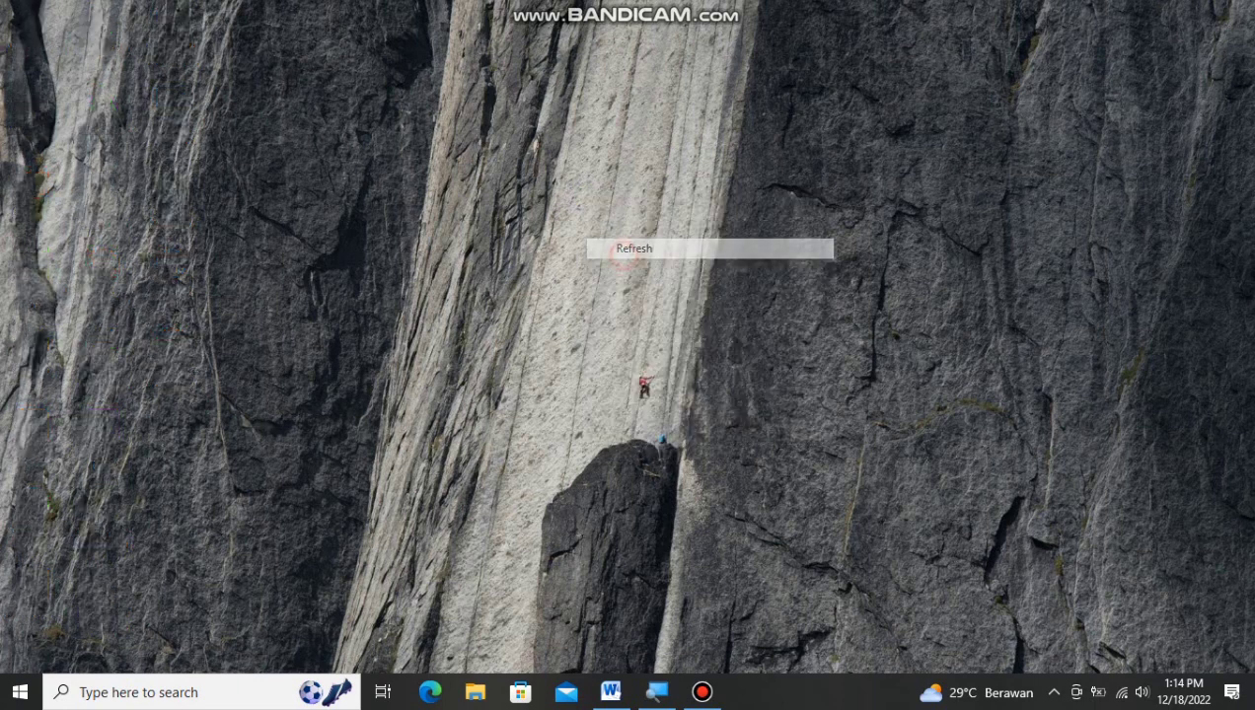
pyautogui.rightClick(564, 204)
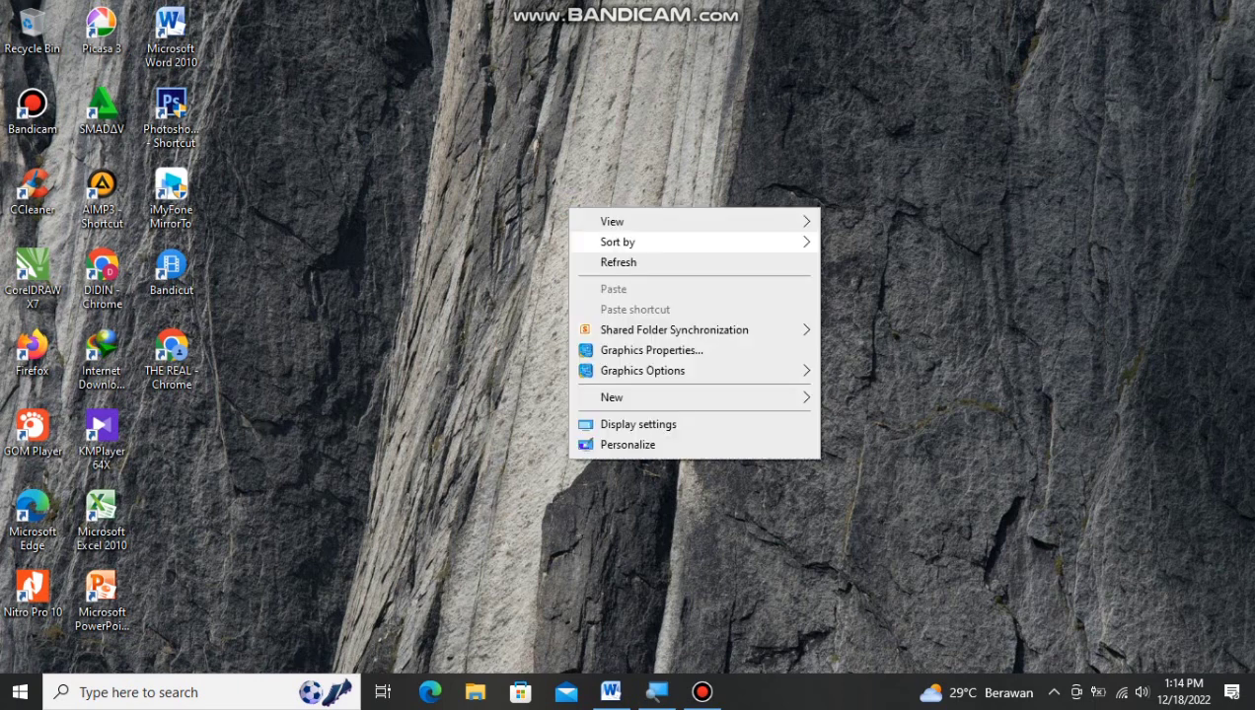
pyautogui.click(612, 258)
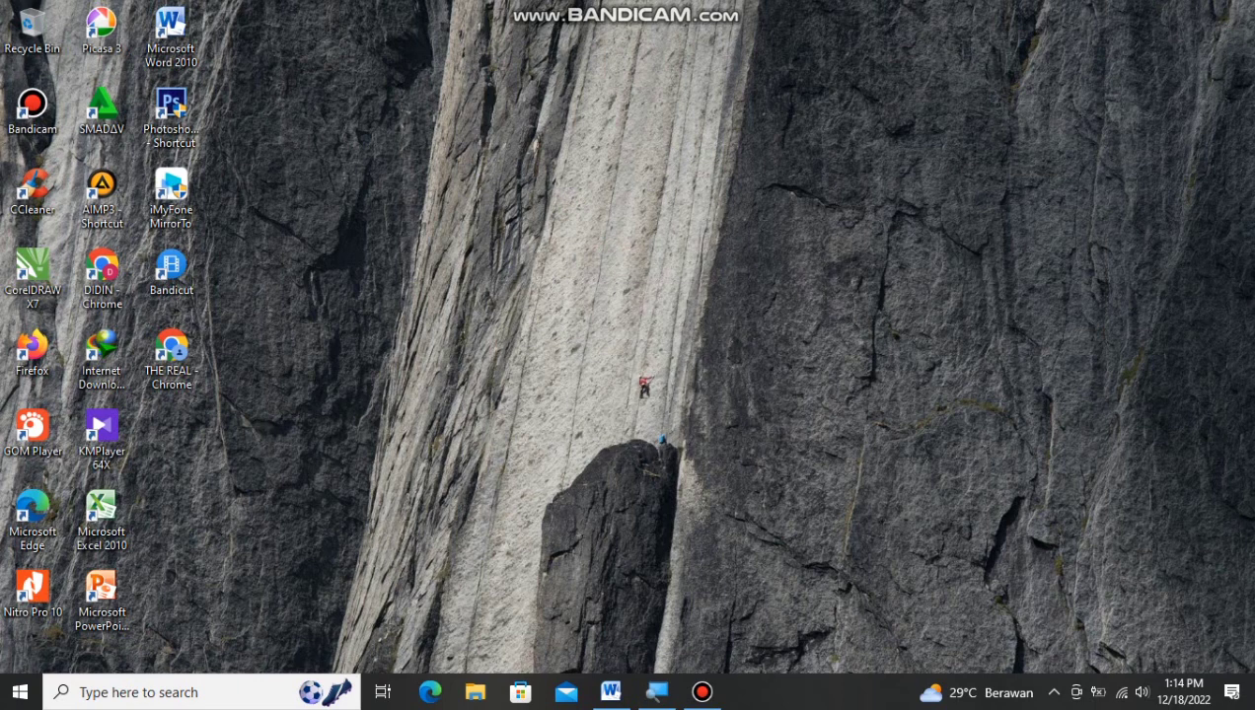
pyautogui.rightClick(561, 186)
pyautogui.click(596, 246)
pyautogui.rightClick(509, 180)
pyautogui.click(552, 232)
pyautogui.rightClick(546, 213)
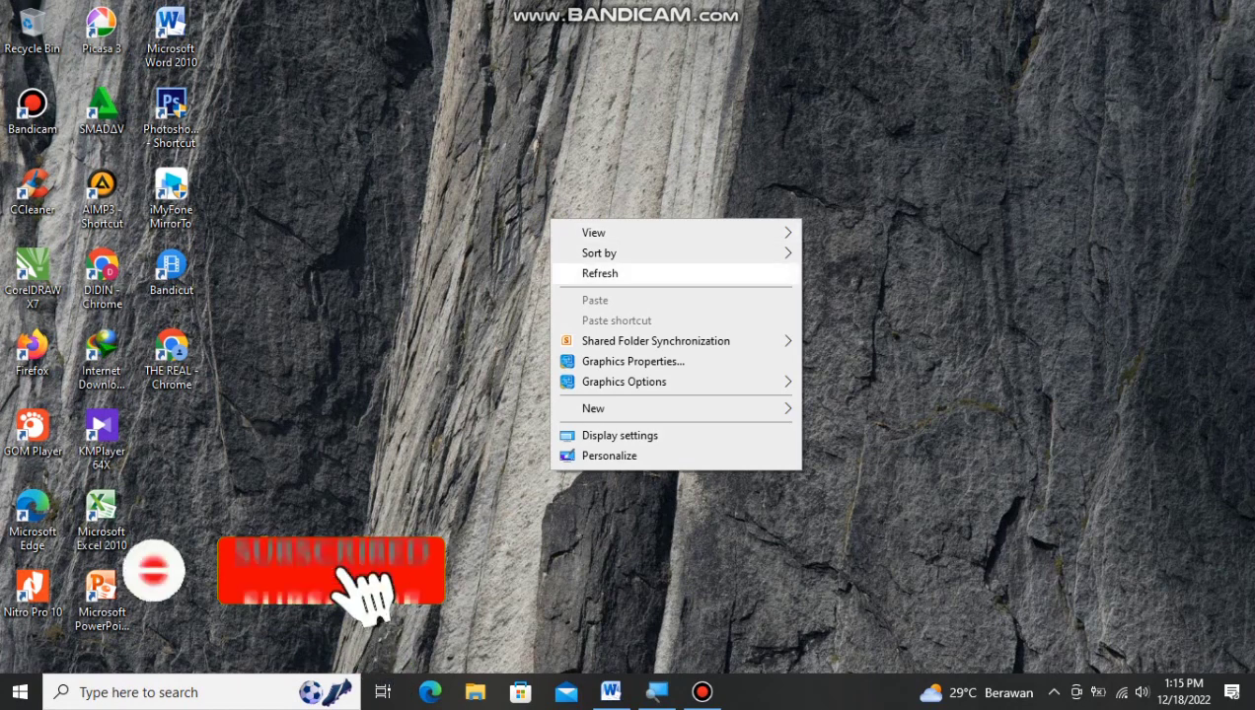
pyautogui.click(584, 272)
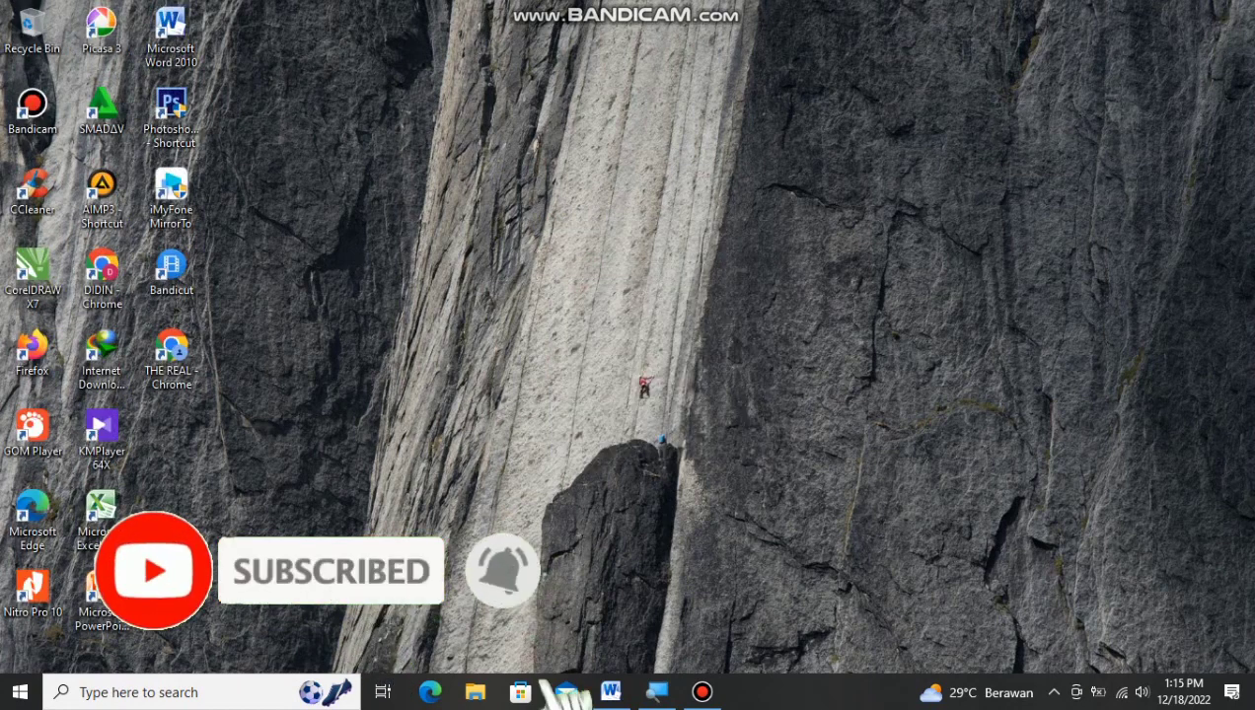
pyautogui.rightClick(509, 217)
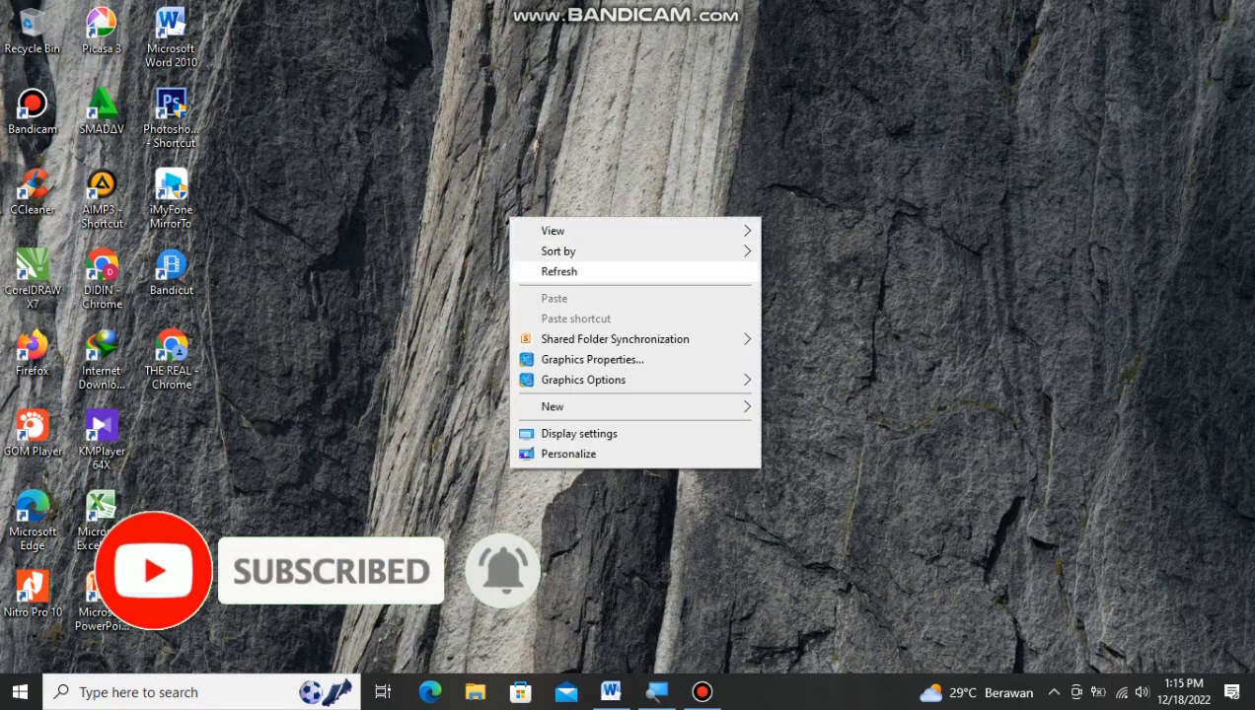
pyautogui.click(559, 272)
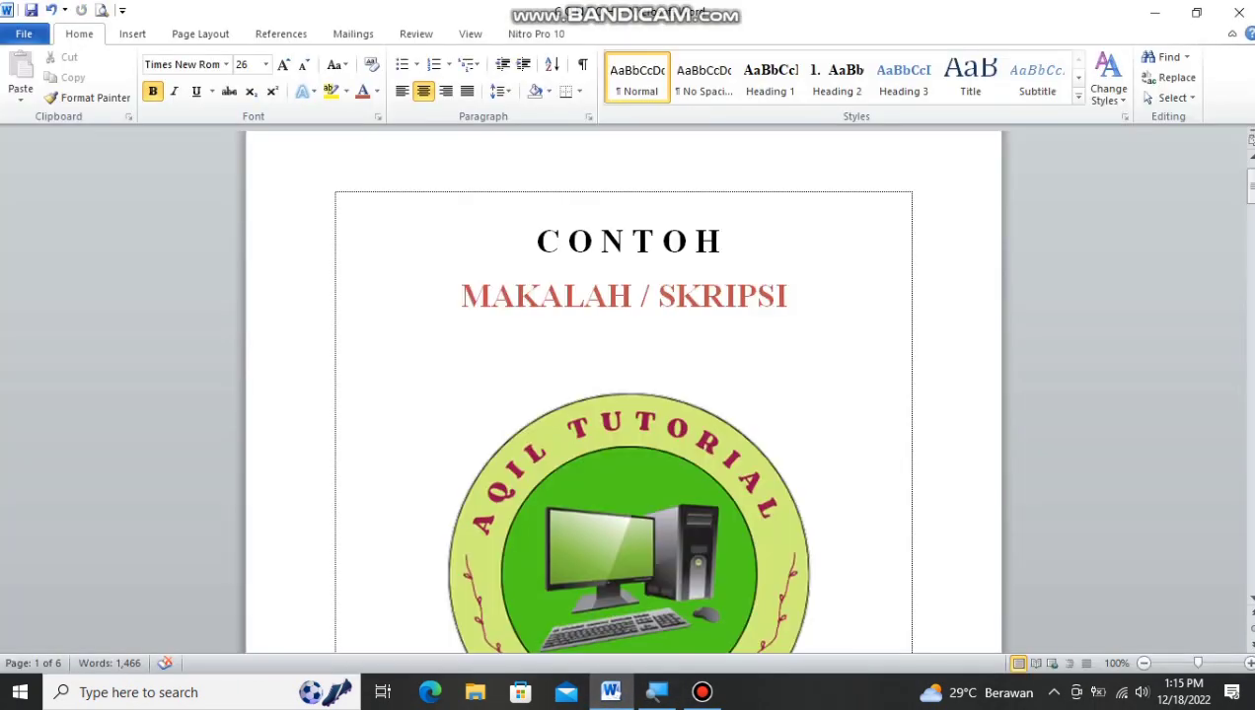
# Step: Insert a Plain Number 2 page number centred at the bottom of the pages
pyautogui.click(754, 237)
pyautogui.moveTo(1248, 187)
pyautogui.mouseDown()
pyautogui.moveTo(1248, 227)
pyautogui.moveTo(1251, 139)
pyautogui.mouseUp()
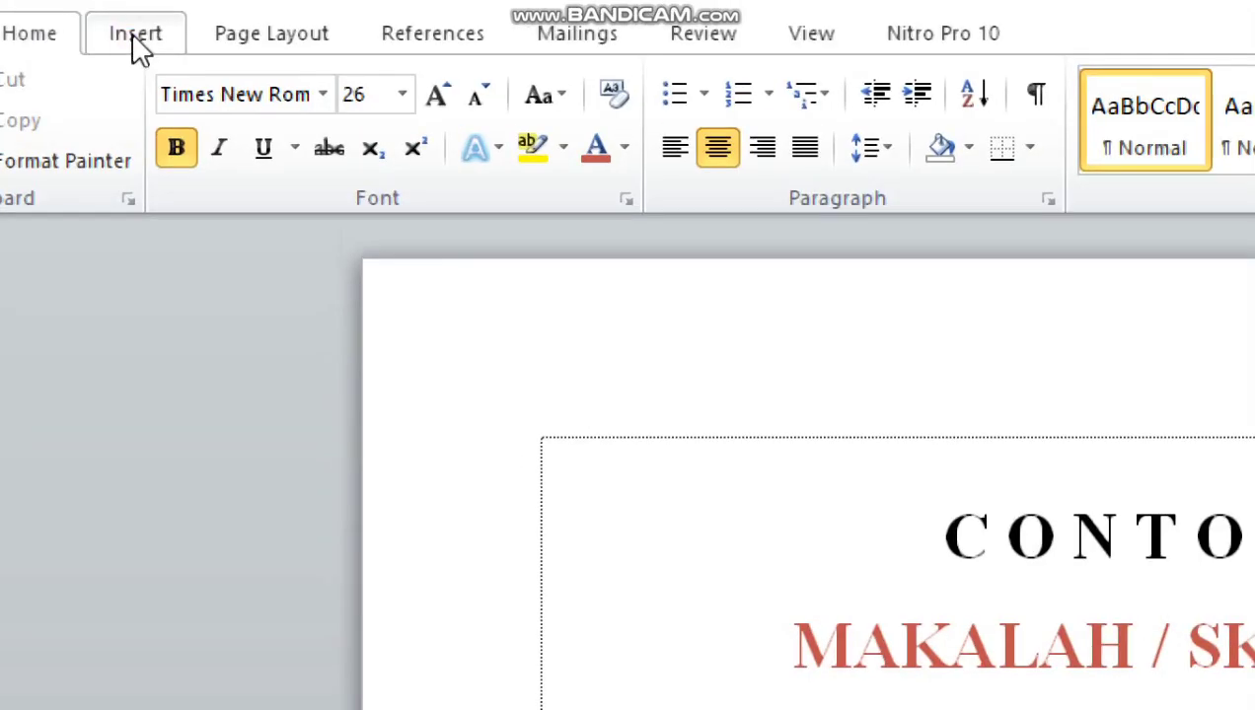
pyautogui.click(138, 40)
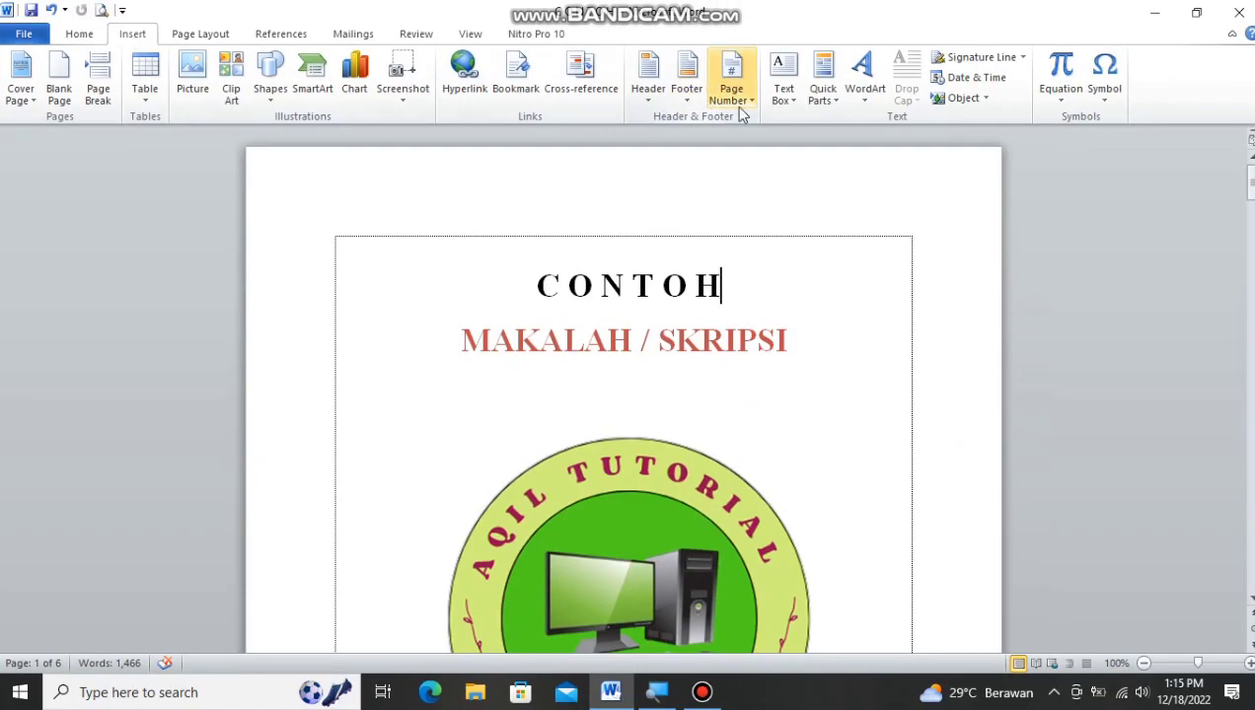
pyautogui.click(740, 109)
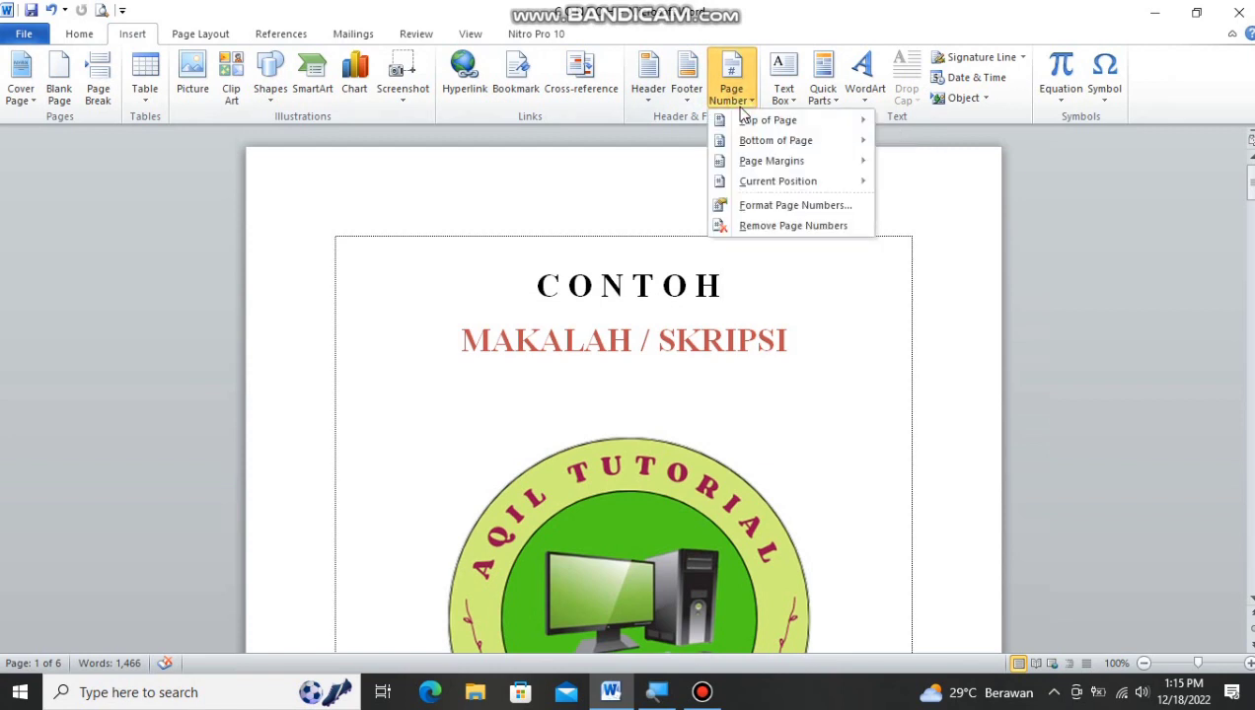
pyautogui.click(774, 140)
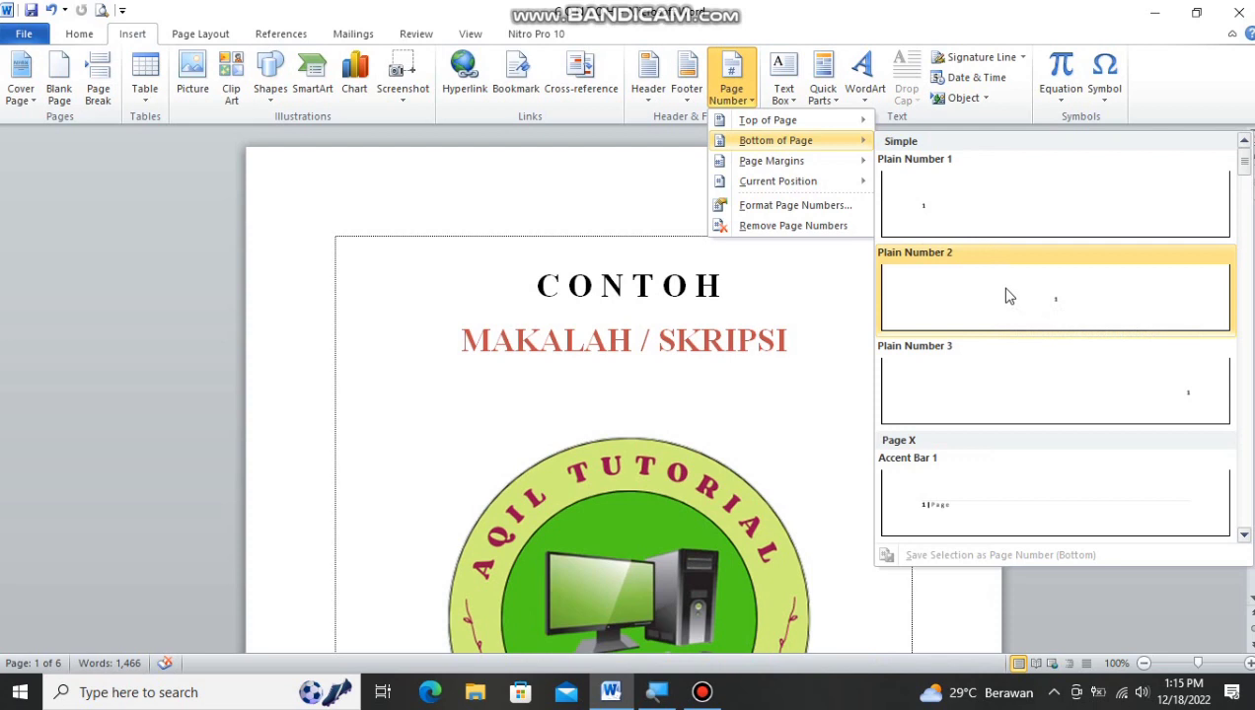
pyautogui.click(1009, 296)
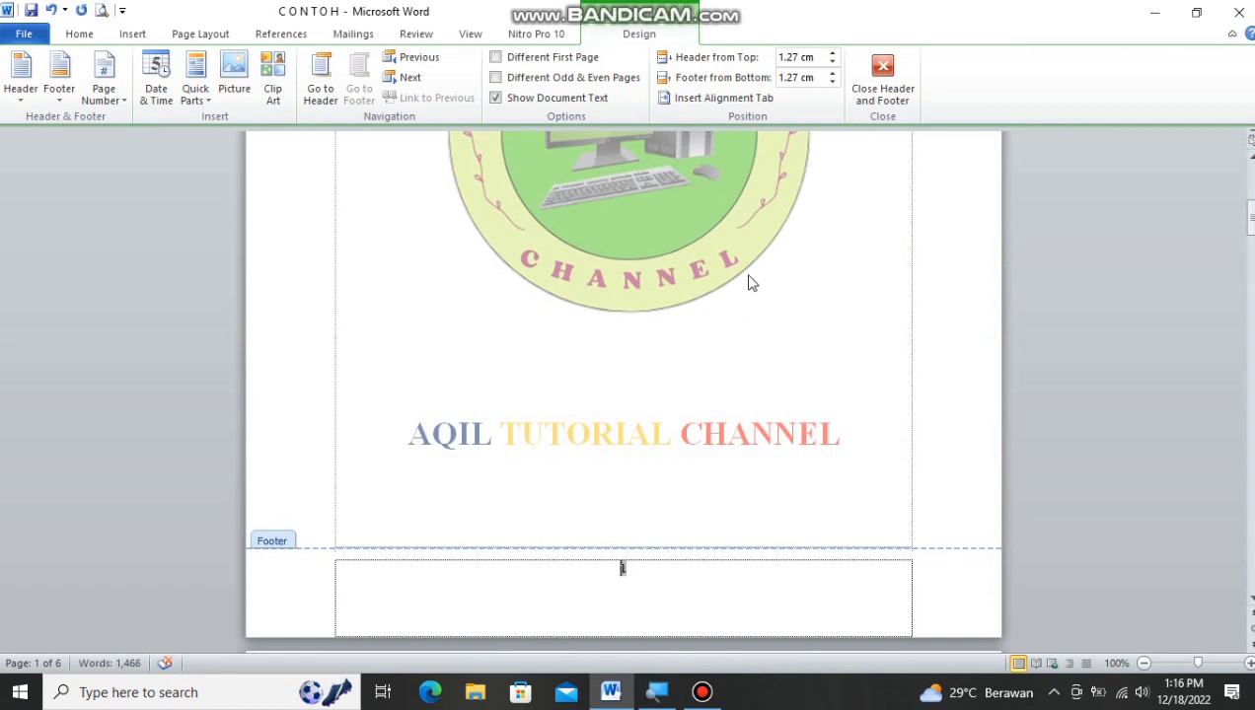
pyautogui.click(884, 90)
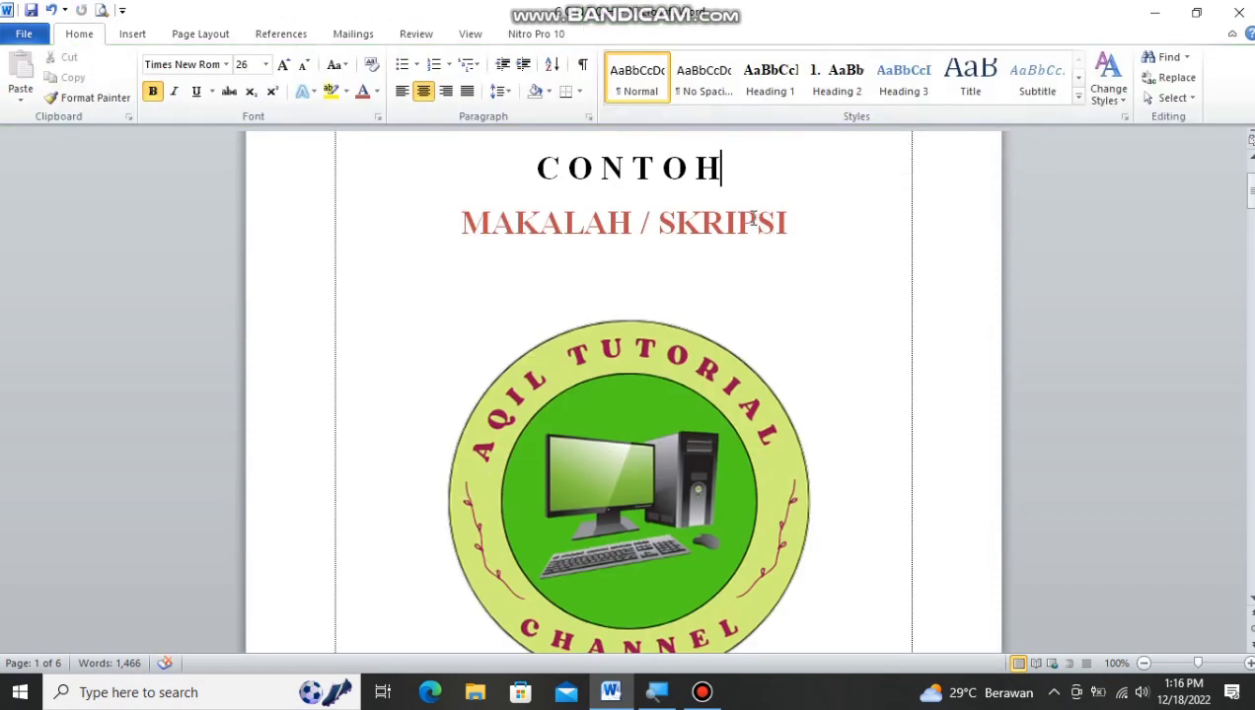
pyautogui.scroll(-5, 752, 222)
pyautogui.moveTo(1249, 252); pyautogui.dragTo(1249, 187)
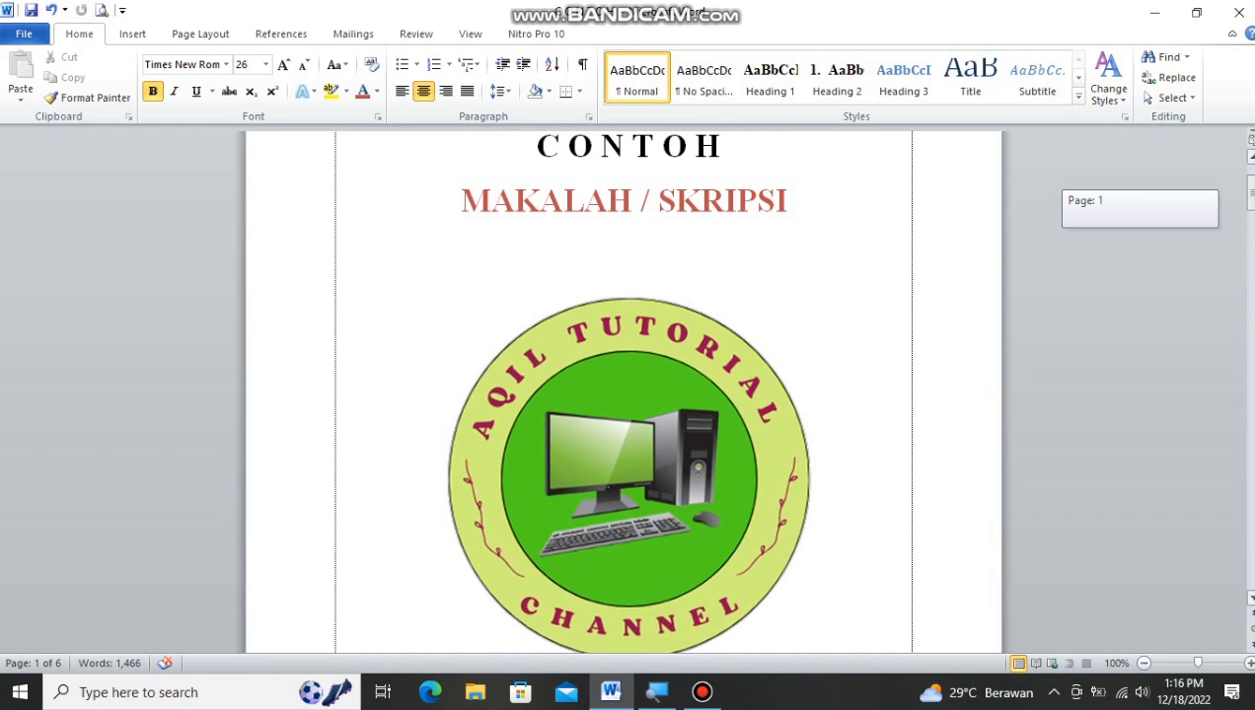
pyautogui.moveTo(1249, 188); pyautogui.dragTo(1249, 245)
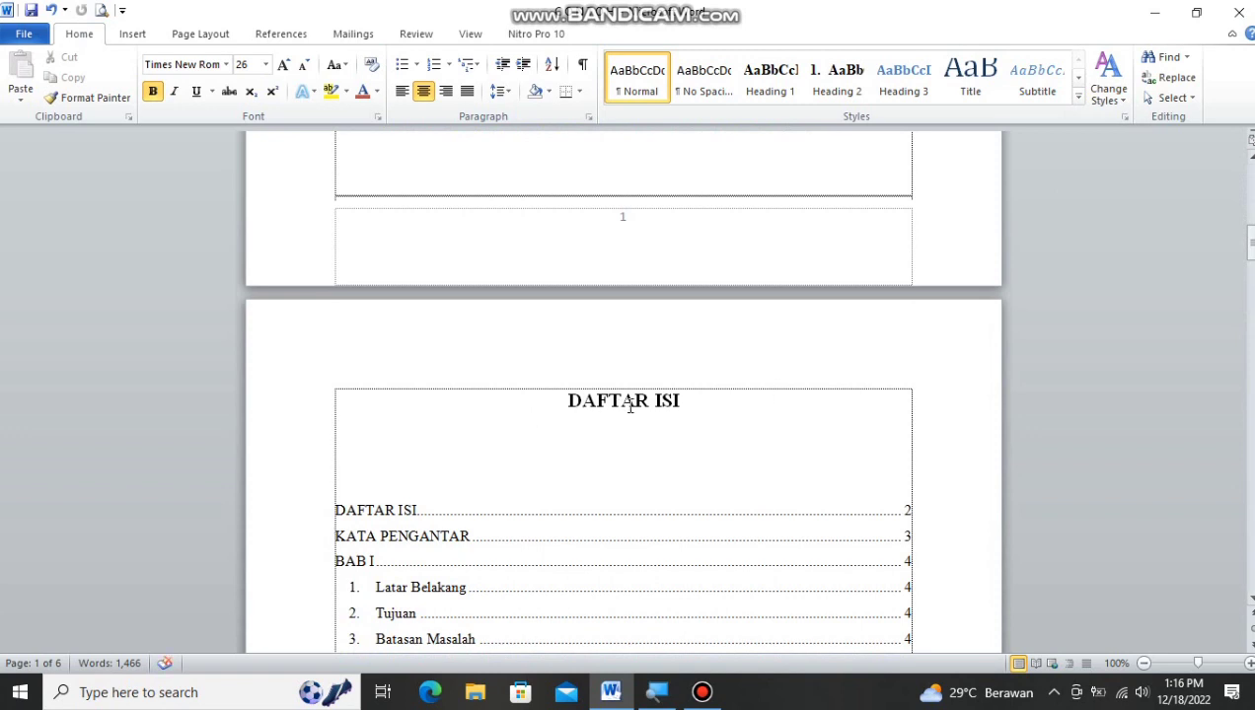
pyautogui.moveTo(1249, 247); pyautogui.dragTo(1249, 220)
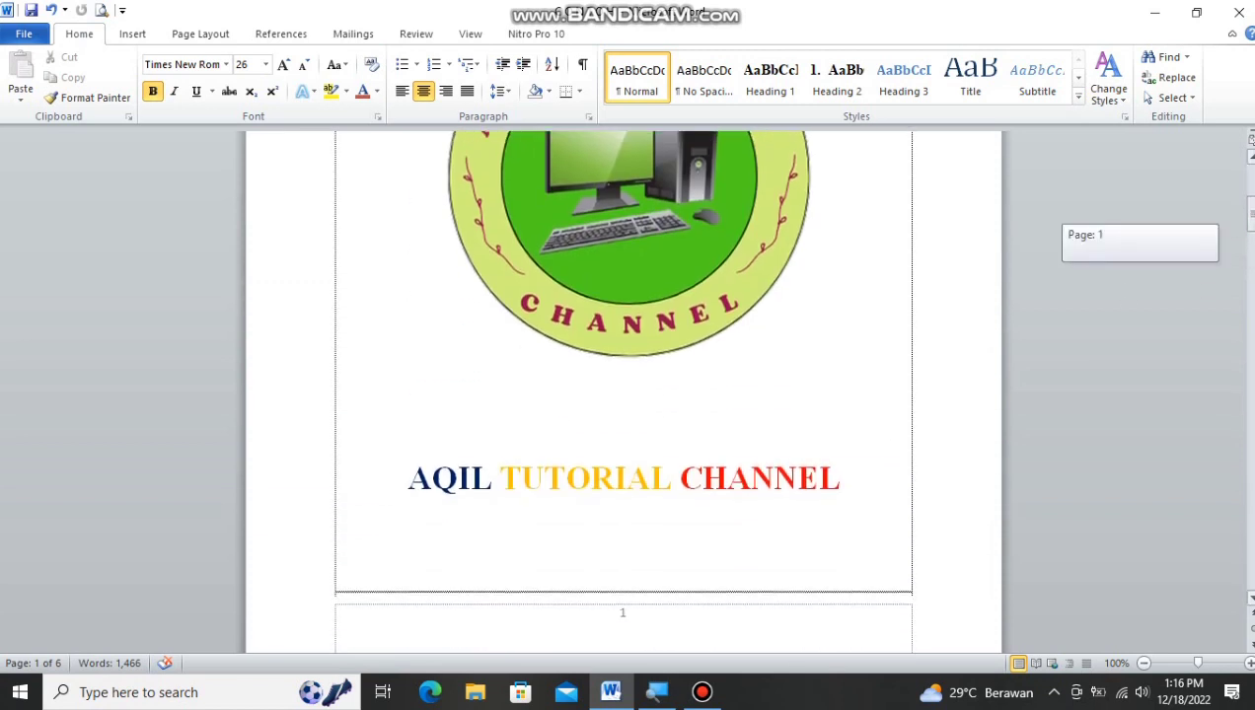
pyautogui.click(846, 483)
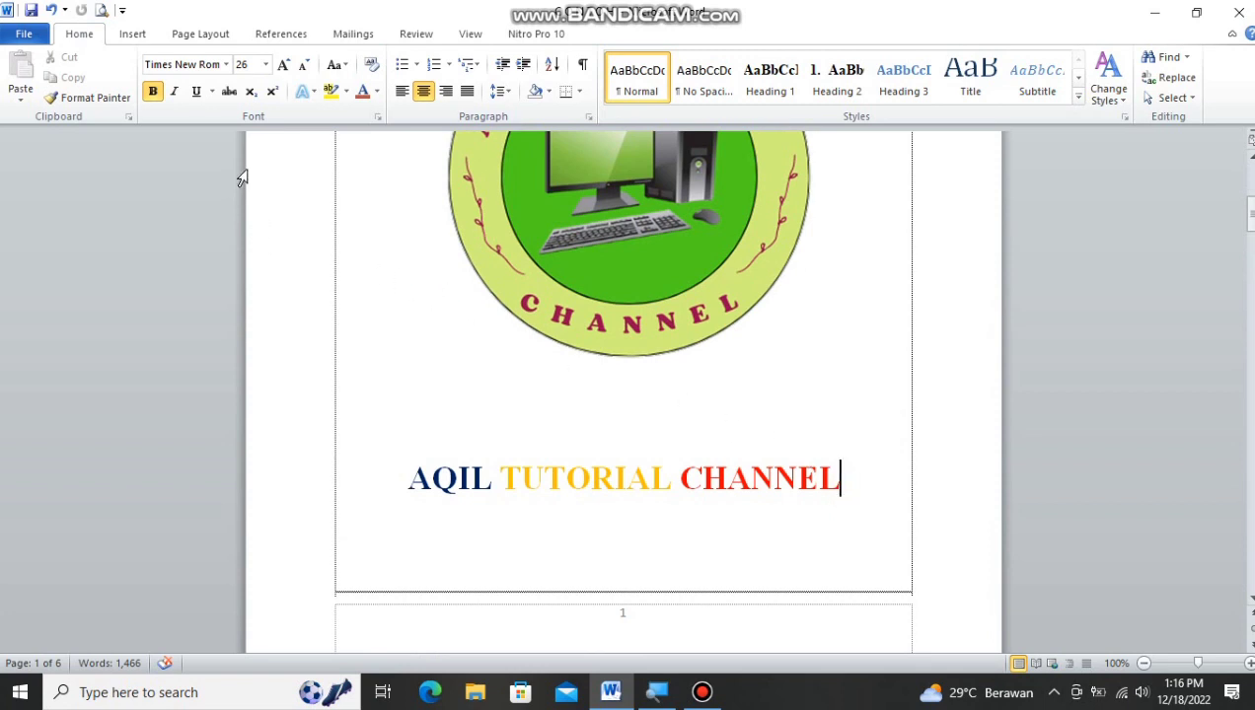
# Step: Insert a Next Page section break right after the cover title
pyautogui.click(201, 35)
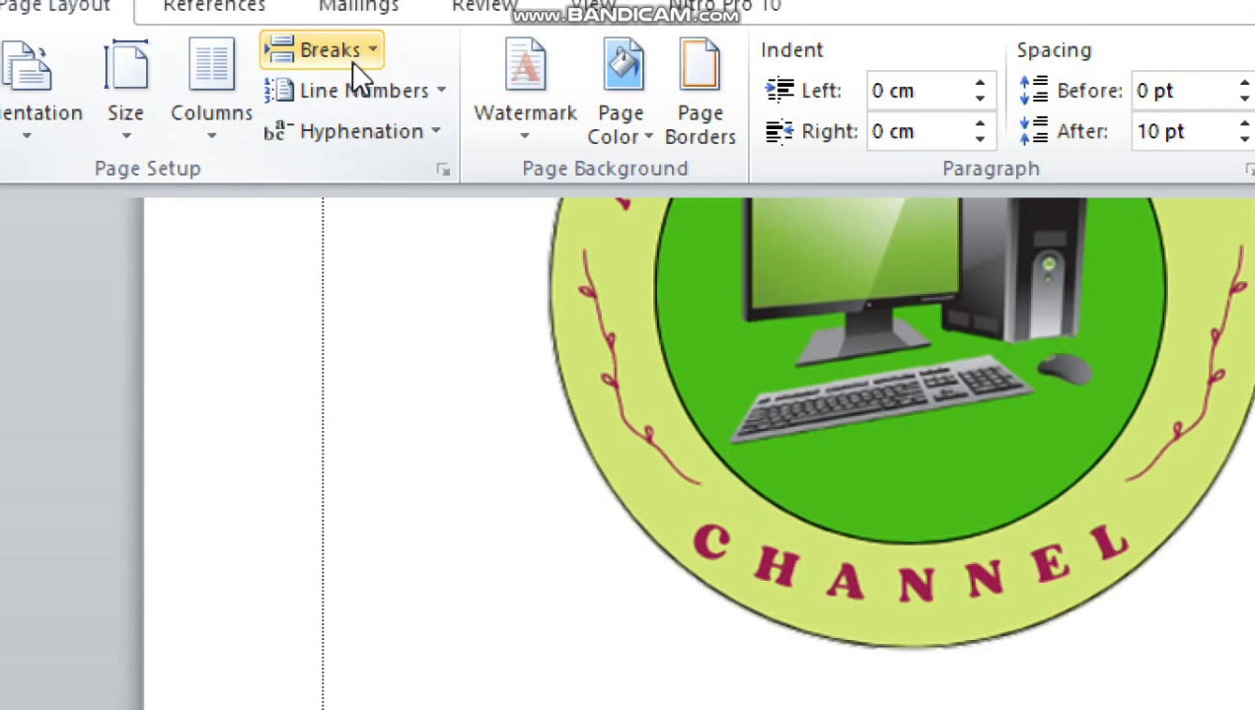
pyautogui.click(360, 74)
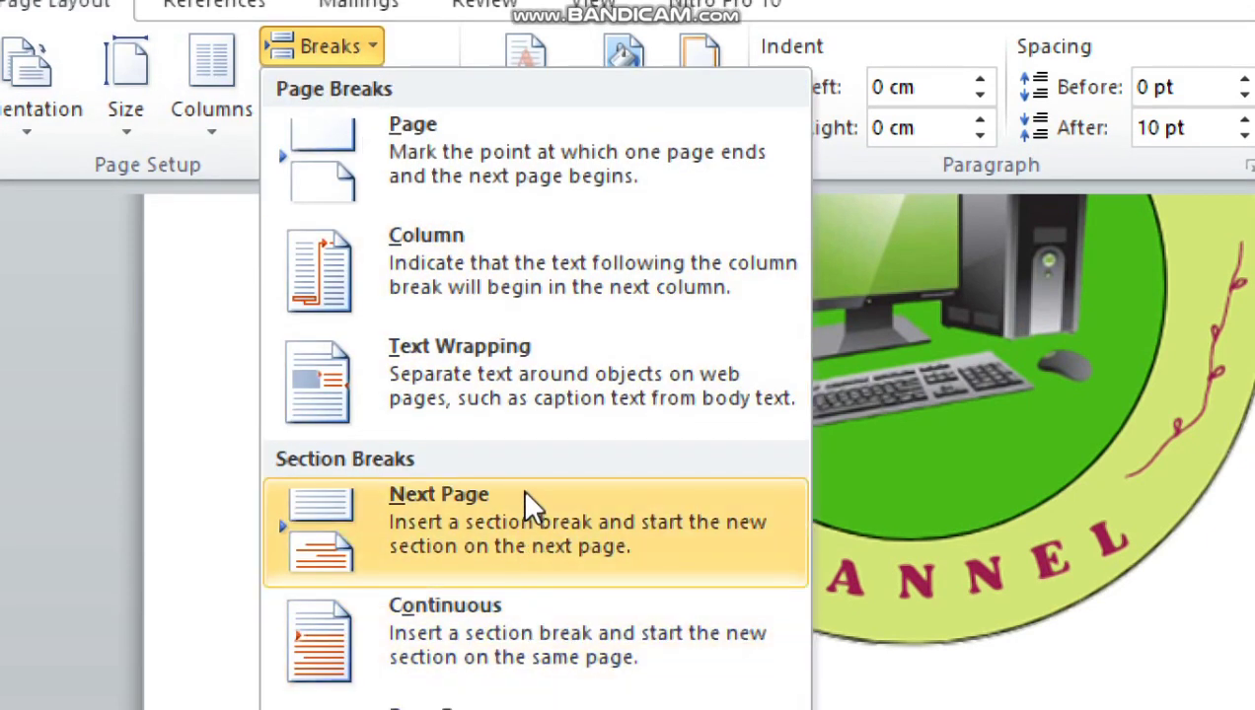
pyautogui.click(510, 507)
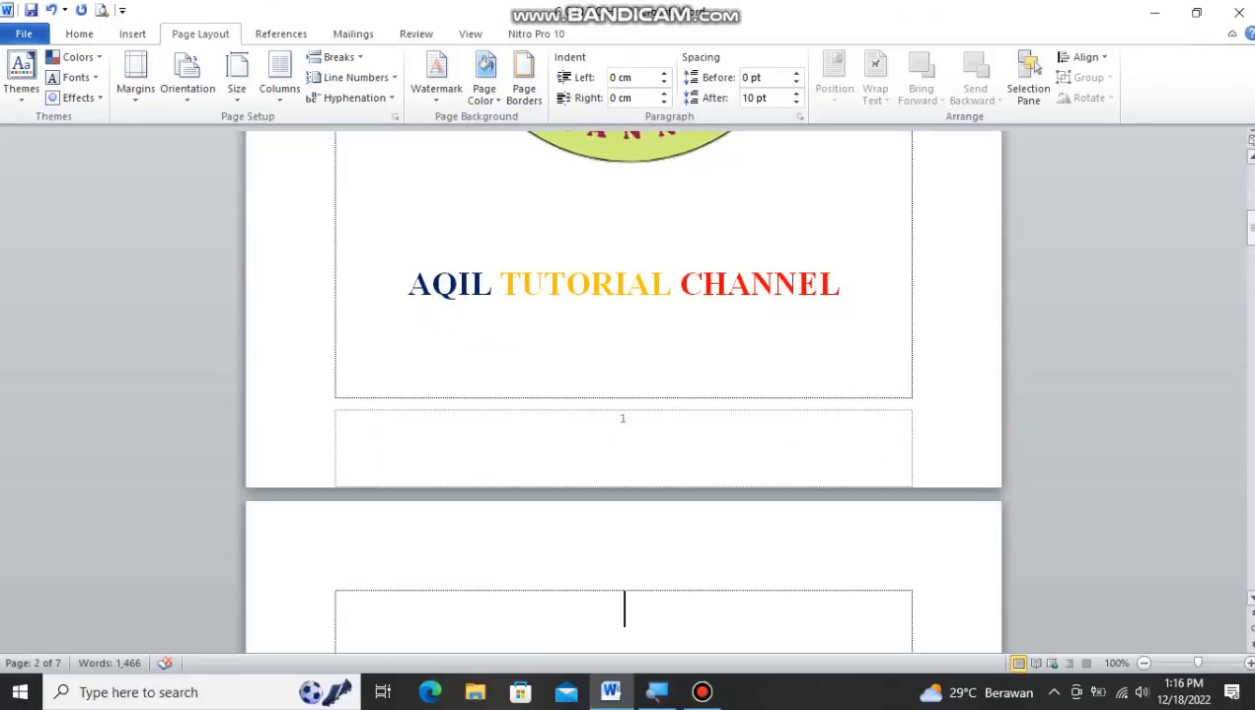
pyautogui.moveTo(1250, 231); pyautogui.dragTo(1251, 276)
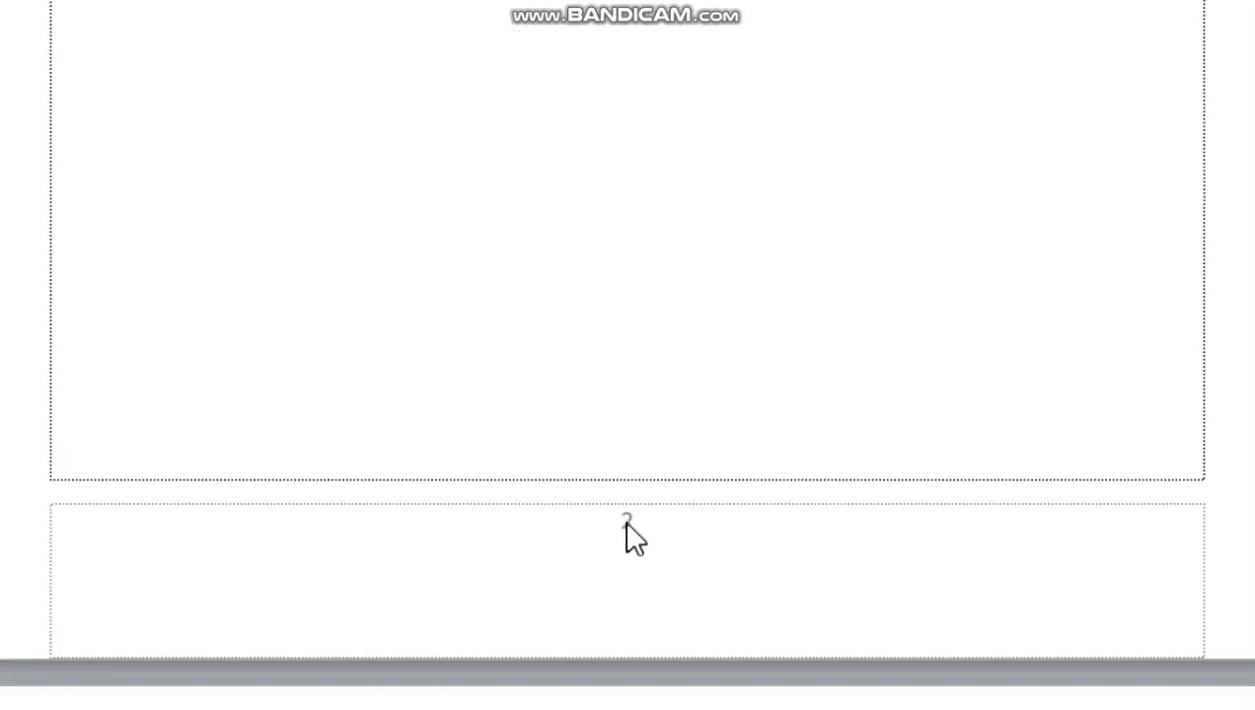
# Step: Format the second section's footer numbers as i, ii, iii, starting at i
pyautogui.doubleClick(625, 524)
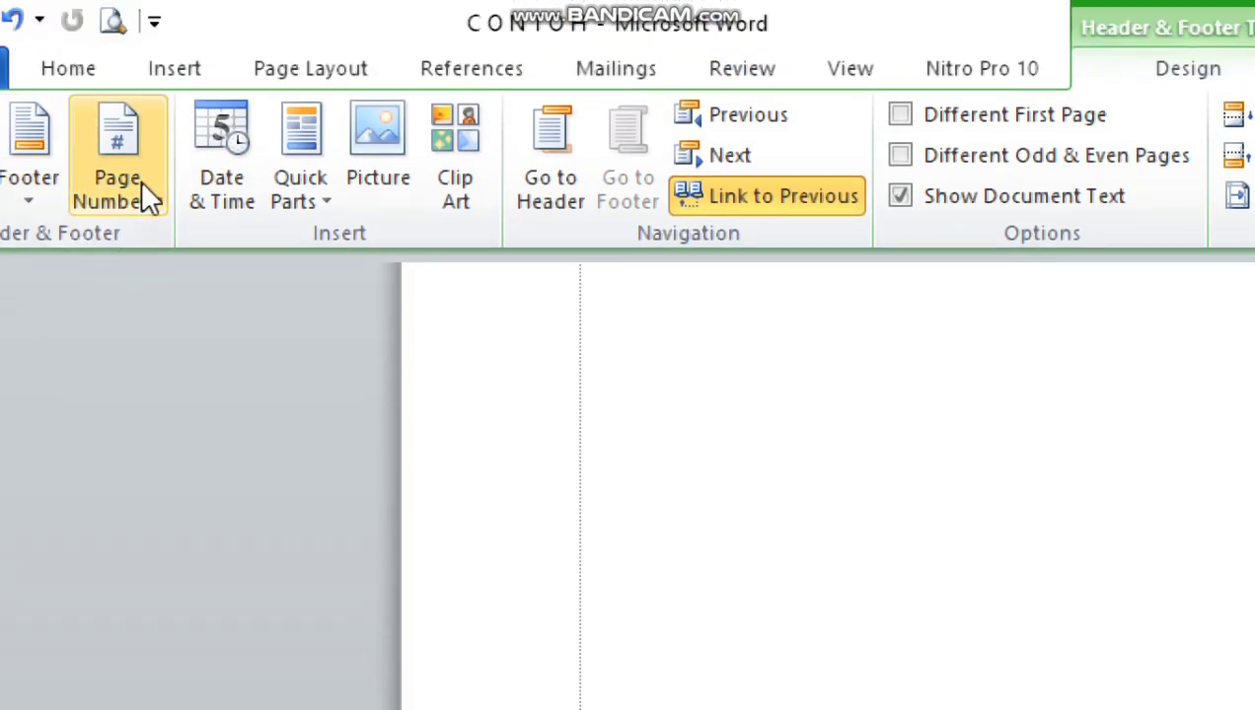
pyautogui.click(143, 191)
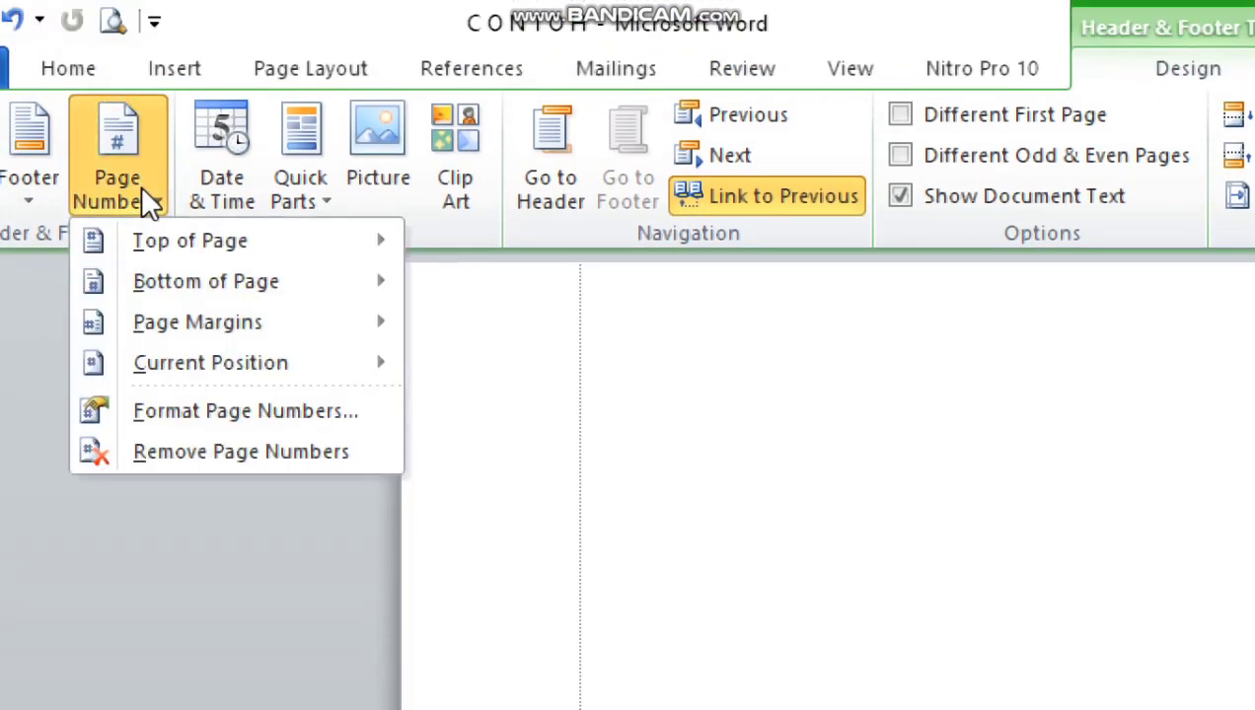
pyautogui.click(187, 406)
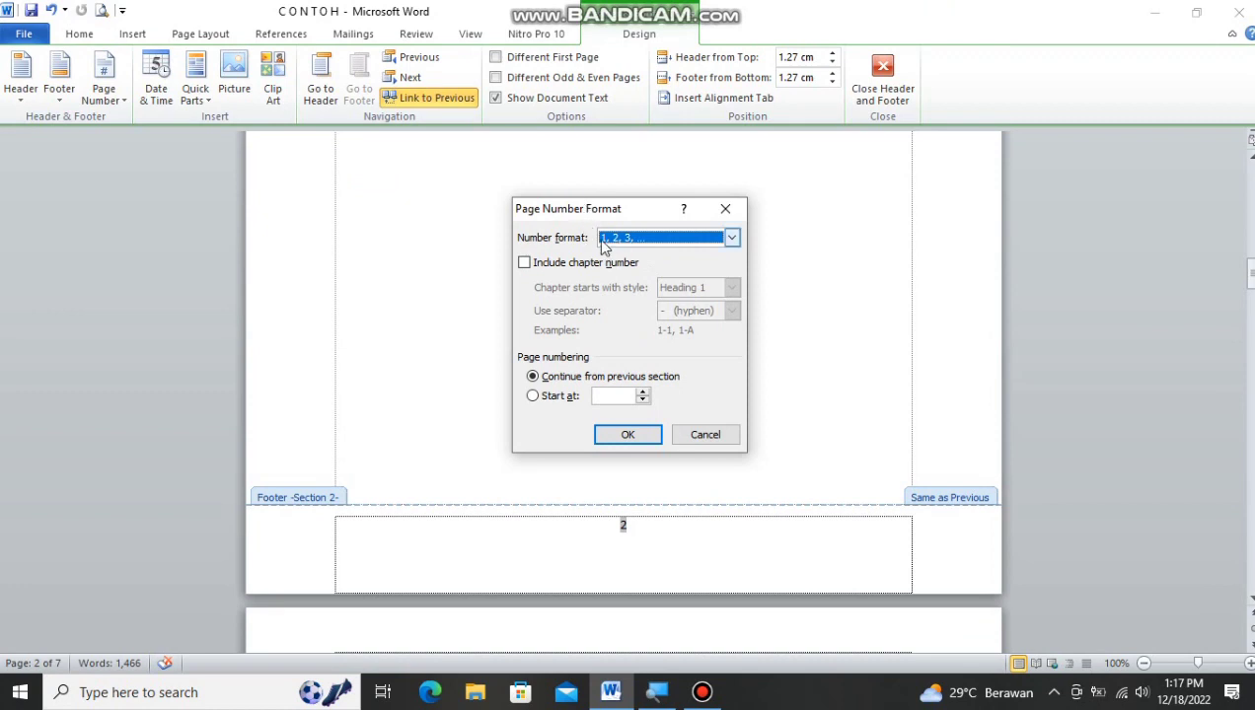
pyautogui.click(669, 242)
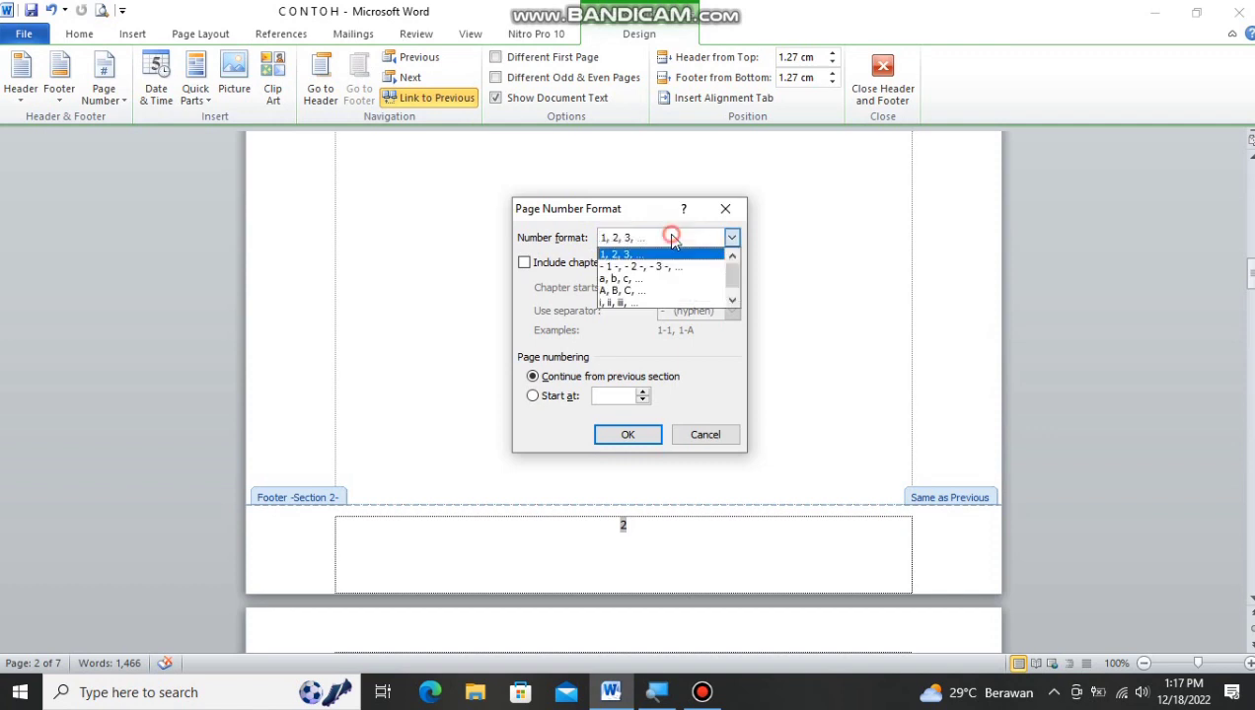
pyautogui.click(634, 304)
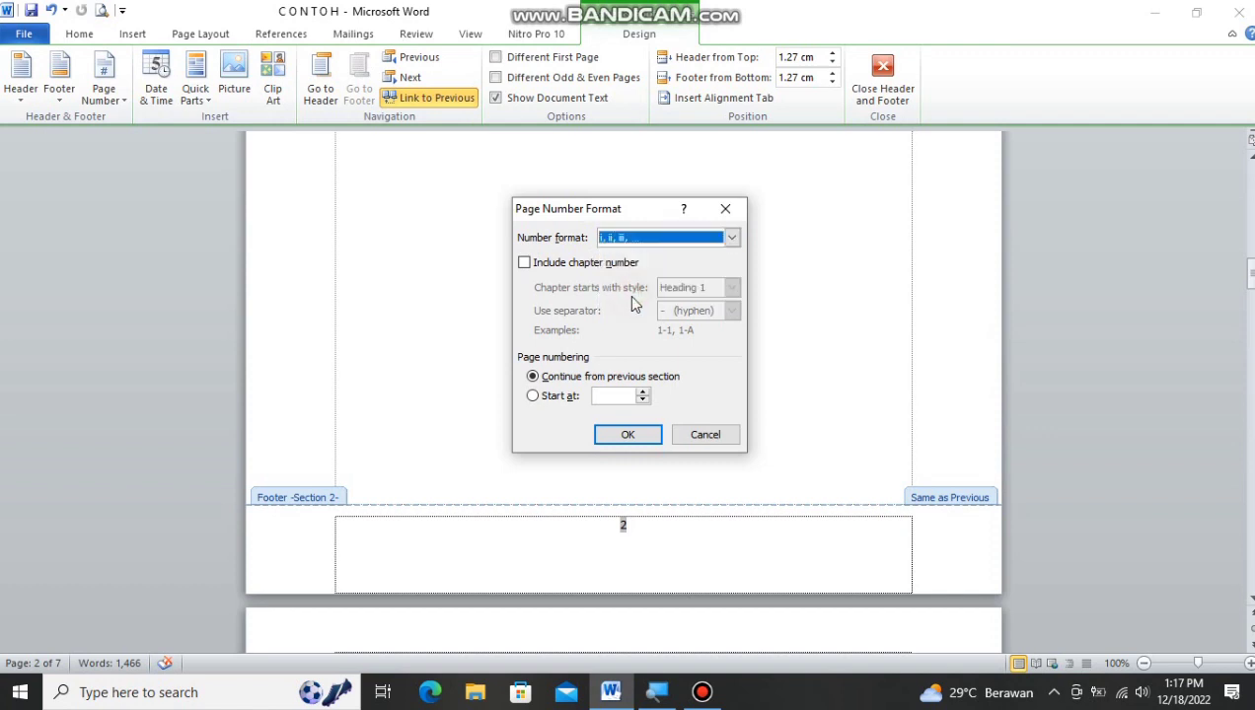
pyautogui.click(533, 397)
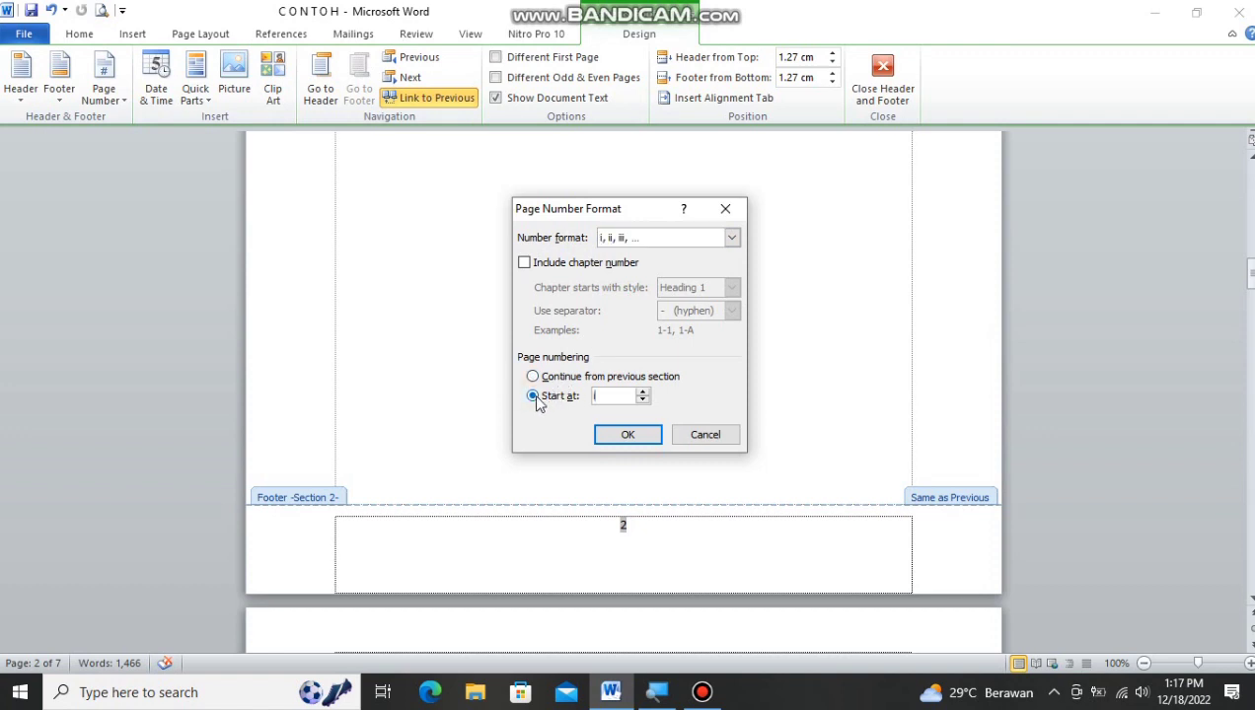
pyautogui.click(620, 430)
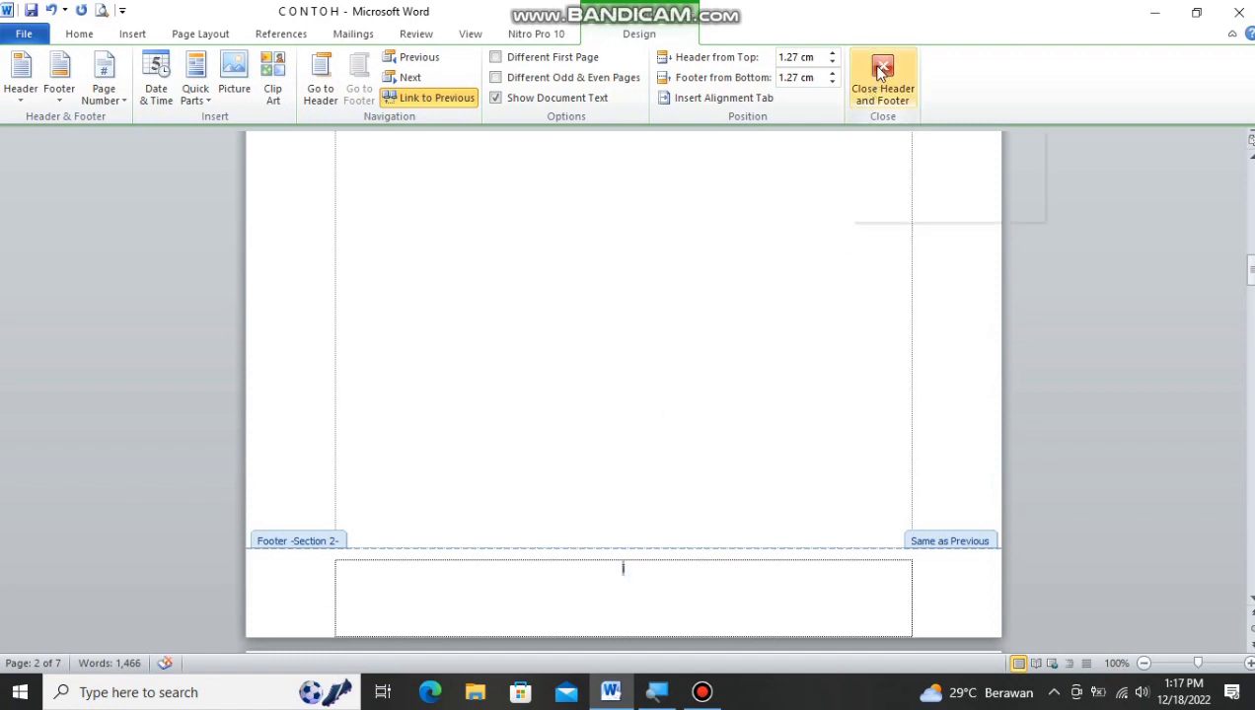
# Step: Close the footer and undo twice to bring back the DAFTAR ISI table of contents
pyautogui.click(880, 71)
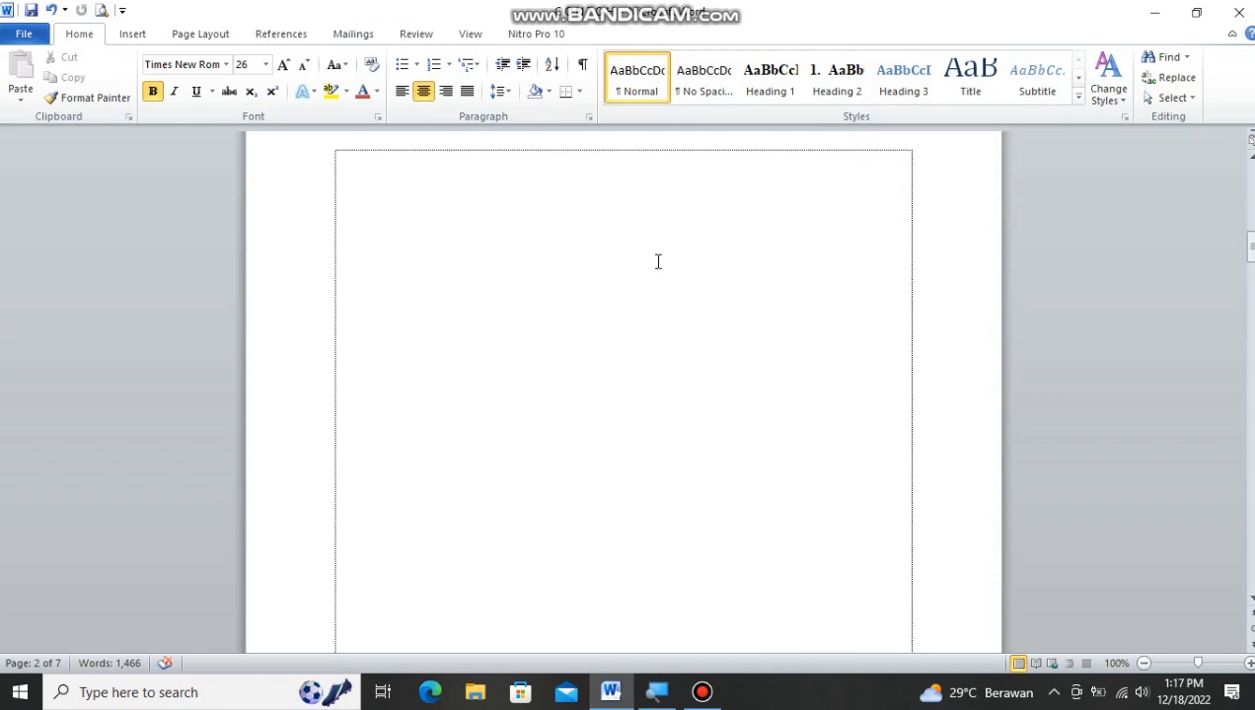
pyautogui.hotkey('ctrl', 'z')
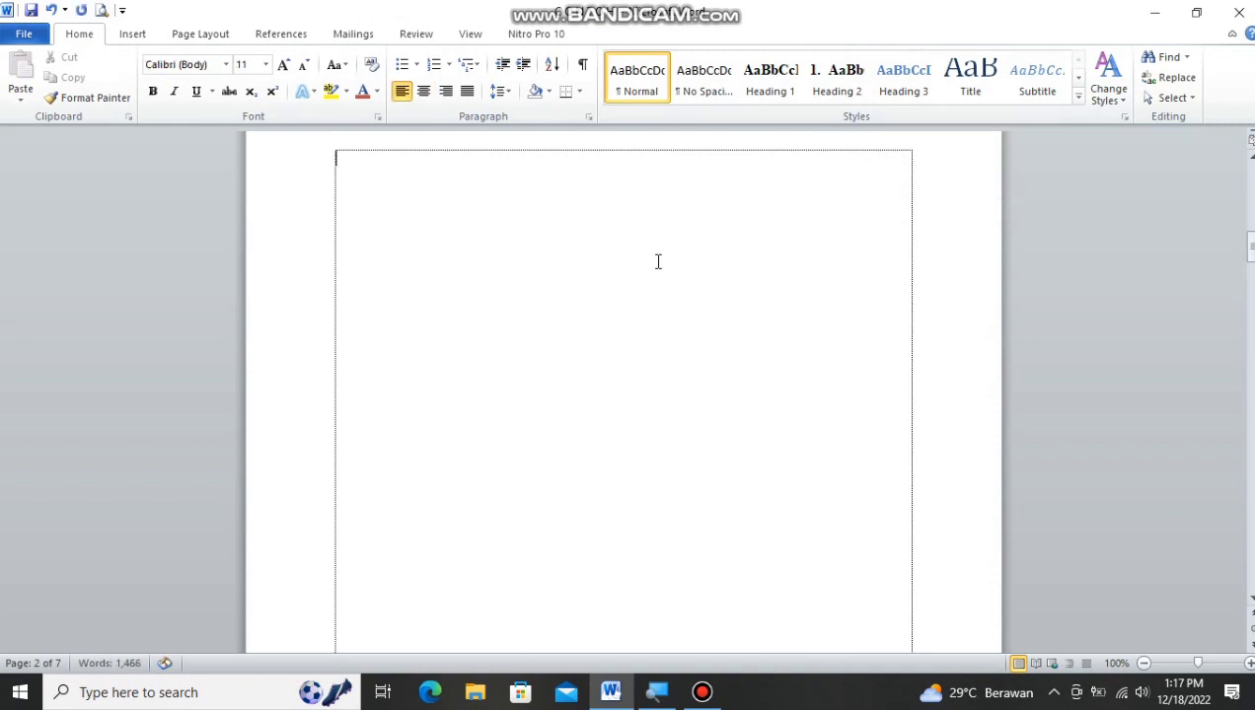
pyautogui.hotkey('ctrl', 'z')
pyautogui.hotkey('ctrl', 'z')
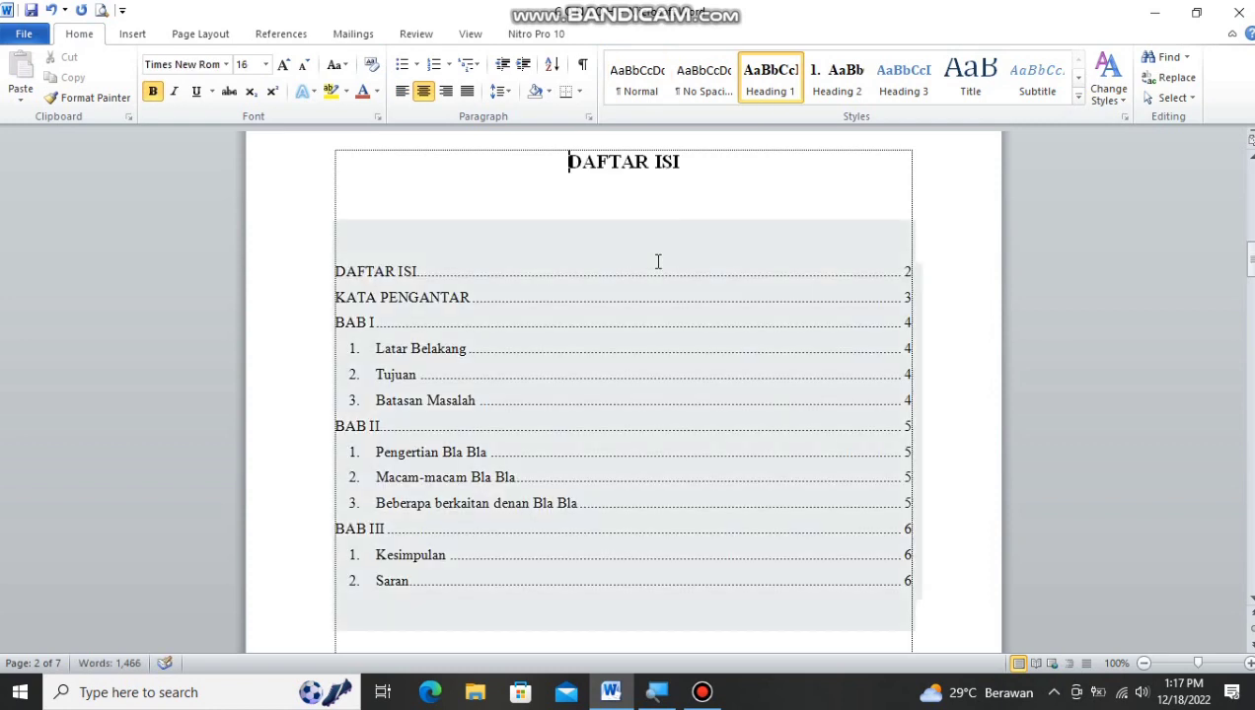
# Step: Place the insertion point at the end of the text just before BAB I
pyautogui.scroll(-3, 625, 274)
pyautogui.scroll(1, 624, 279)
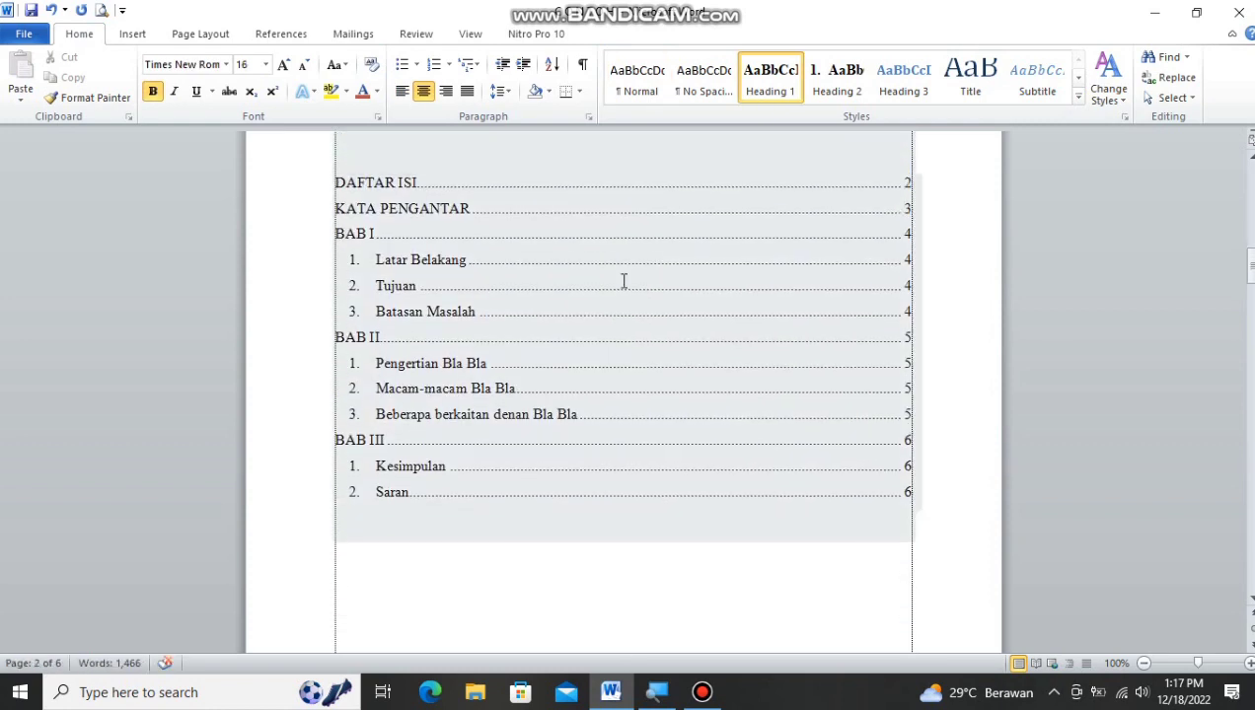
pyautogui.scroll(1, 623, 282)
pyautogui.scroll(2, 631, 274)
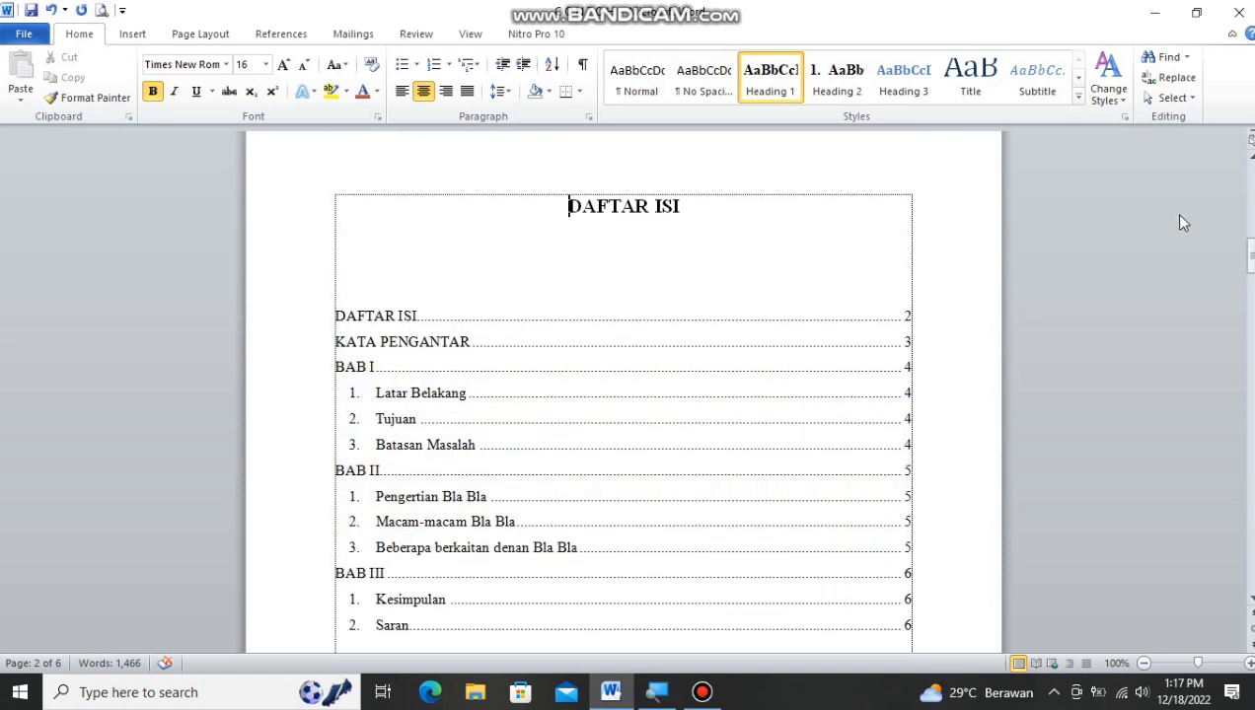
pyautogui.scroll(-3, 578, 293)
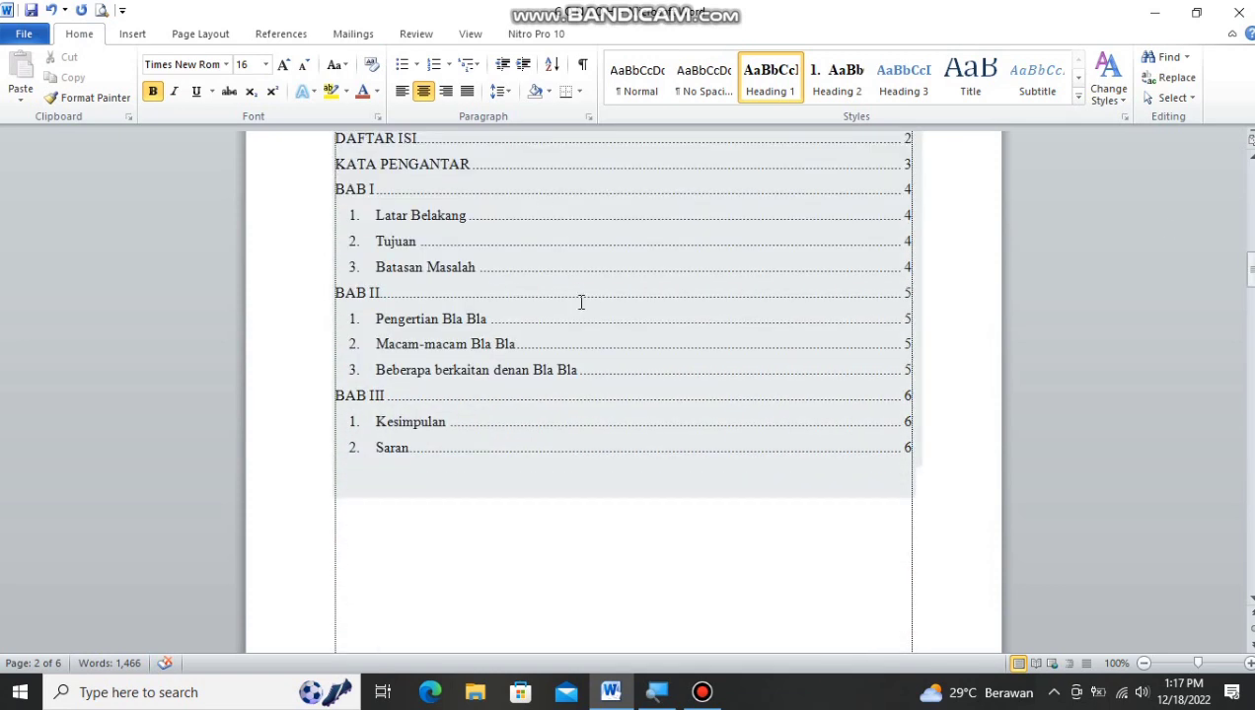
pyautogui.scroll(-4, 632, 418)
pyautogui.scroll(-1, 628, 422)
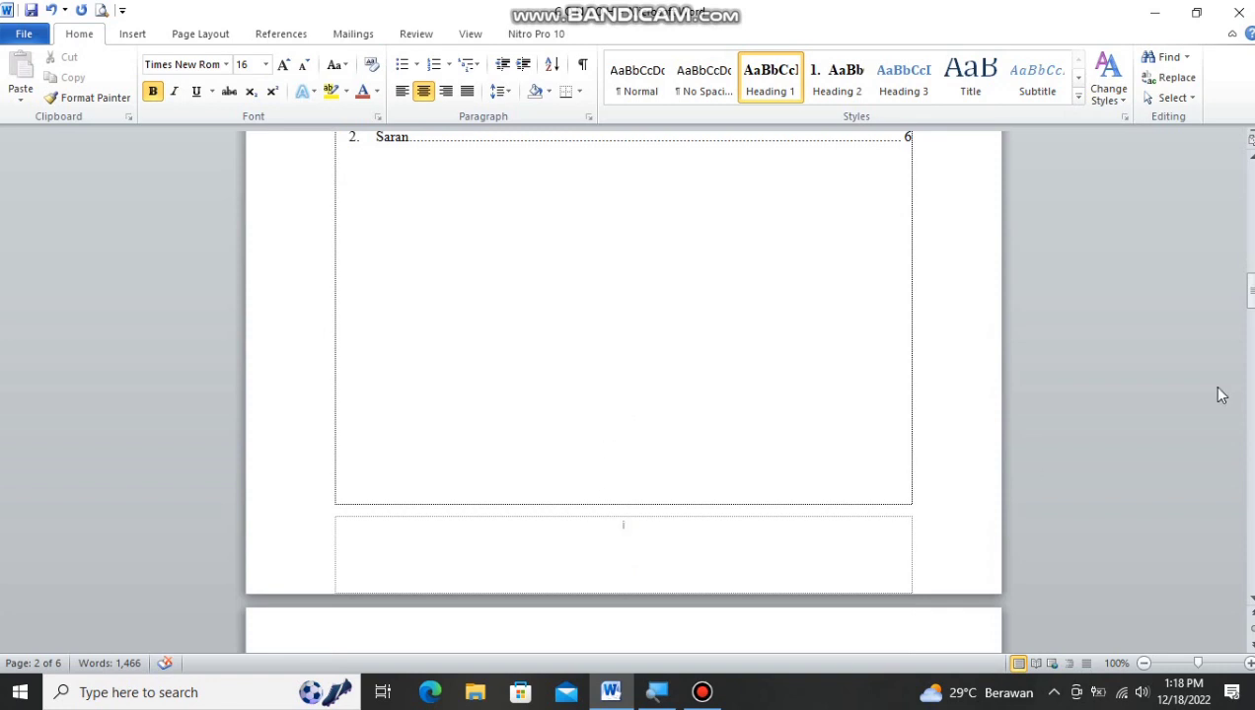
pyautogui.moveTo(1249, 286); pyautogui.dragTo(1250, 432)
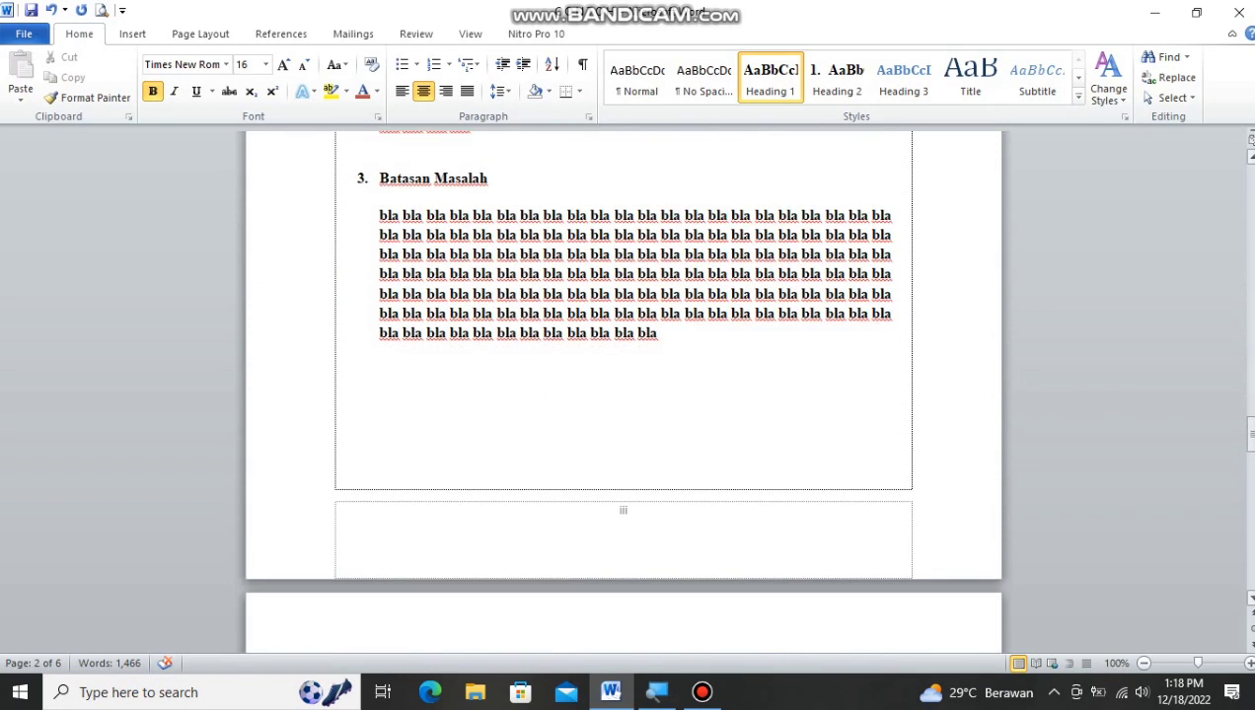
pyautogui.scroll(2, 801, 325)
pyautogui.scroll(2, 801, 325)
pyautogui.scroll(3, 799, 321)
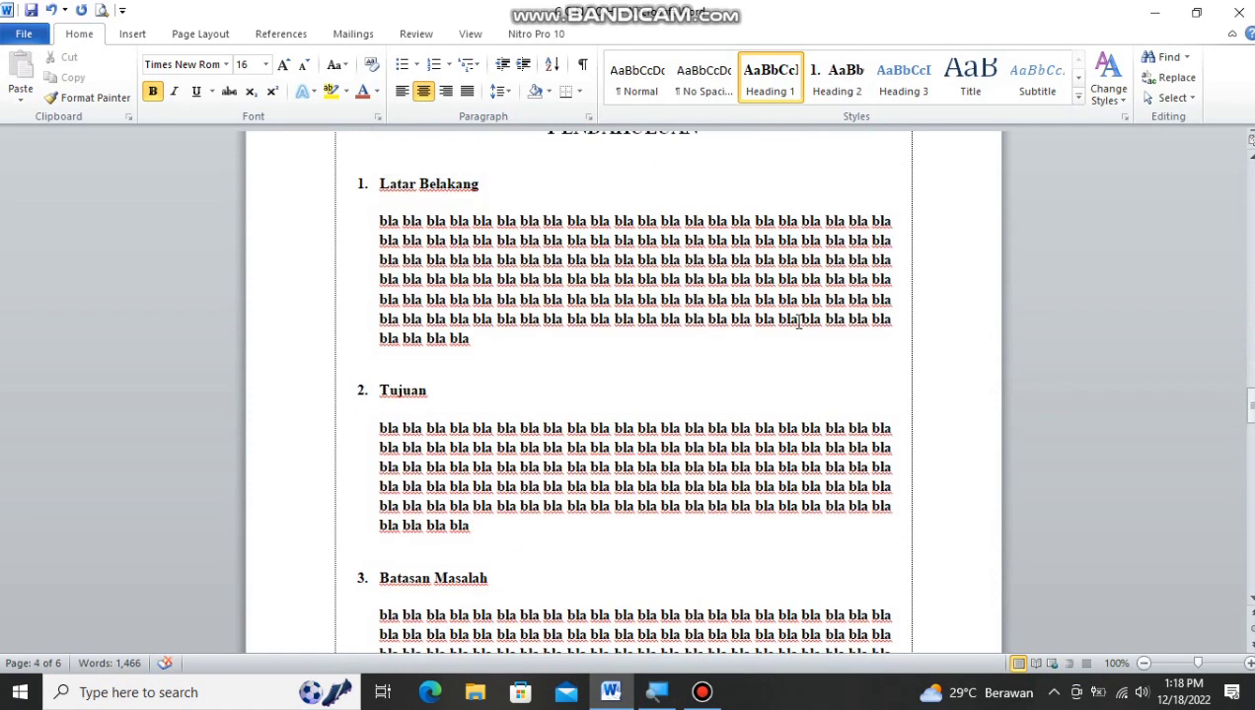
pyautogui.scroll(2, 799, 320)
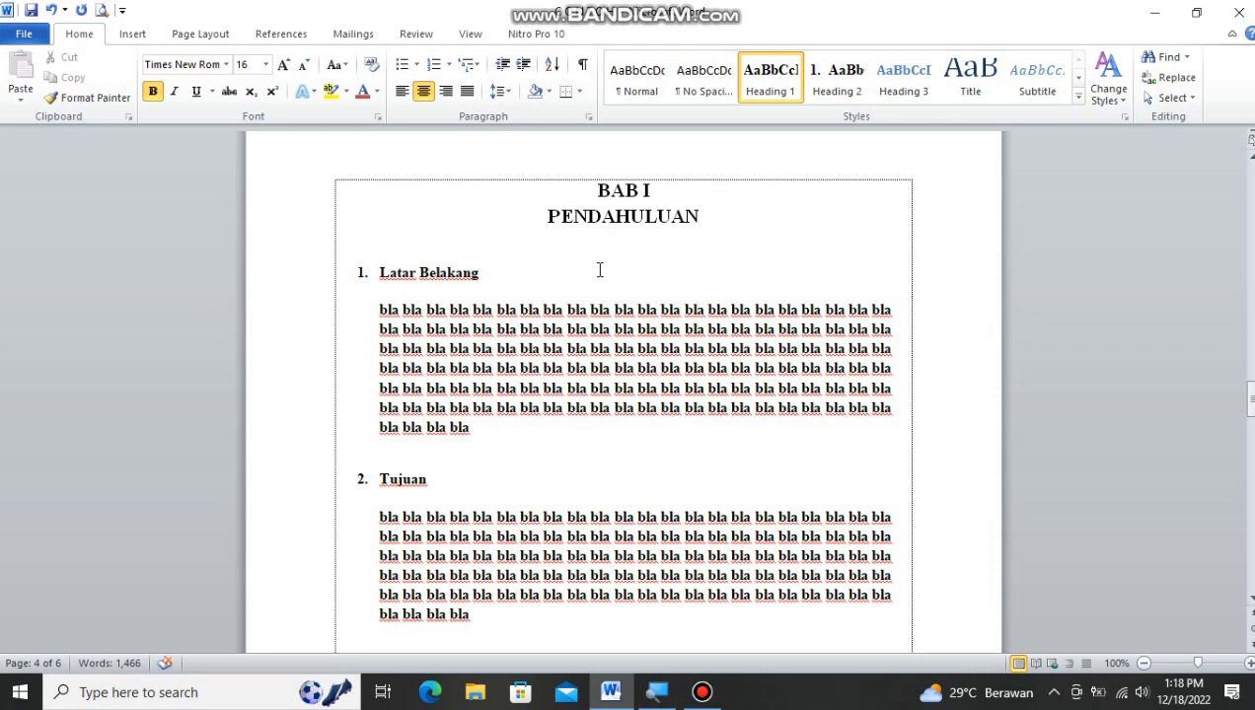
pyautogui.scroll(-2, 599, 269)
pyautogui.scroll(-4, 598, 276)
pyautogui.scroll(-2, 598, 301)
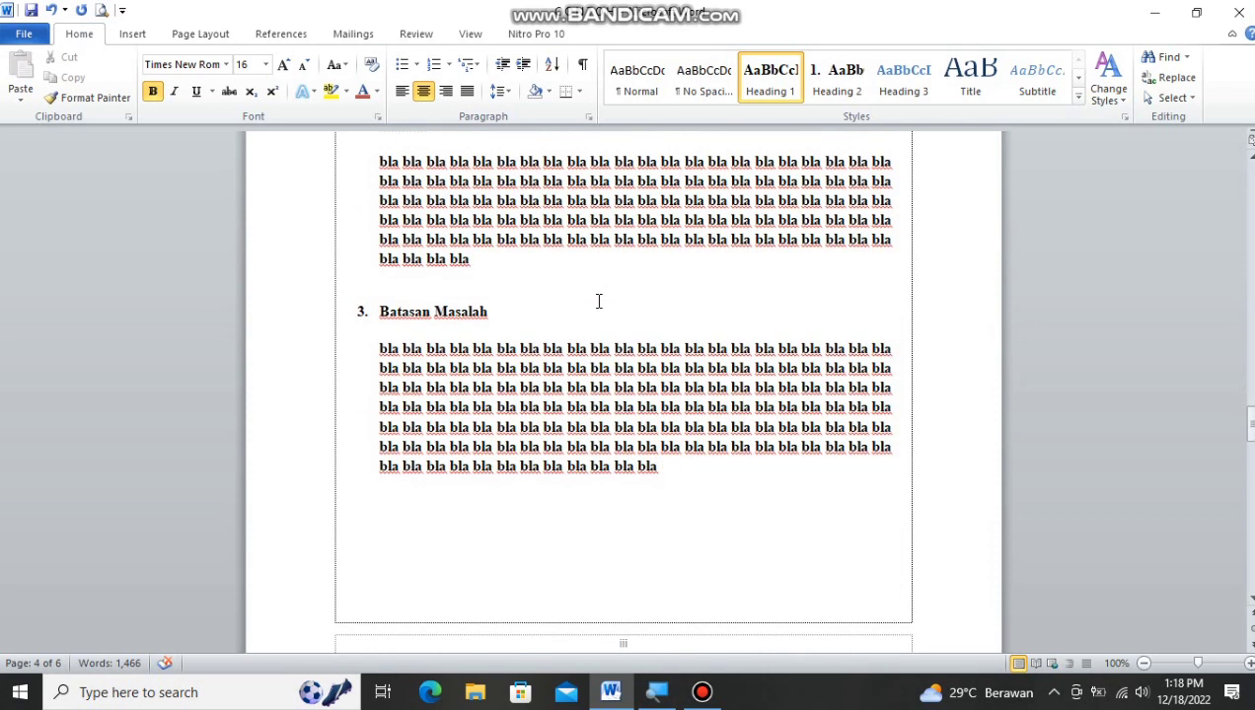
pyautogui.scroll(4, 598, 300)
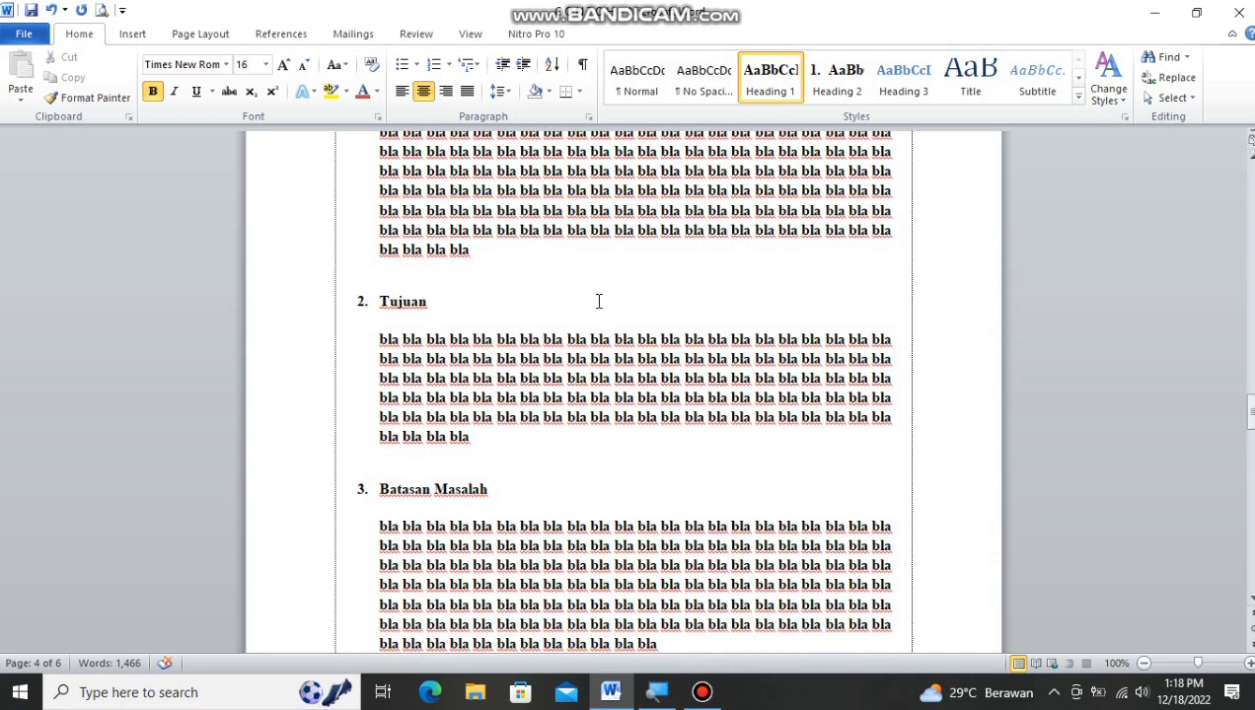
pyautogui.scroll(3, 598, 301)
pyautogui.scroll(3, 598, 301)
pyautogui.scroll(2, 598, 302)
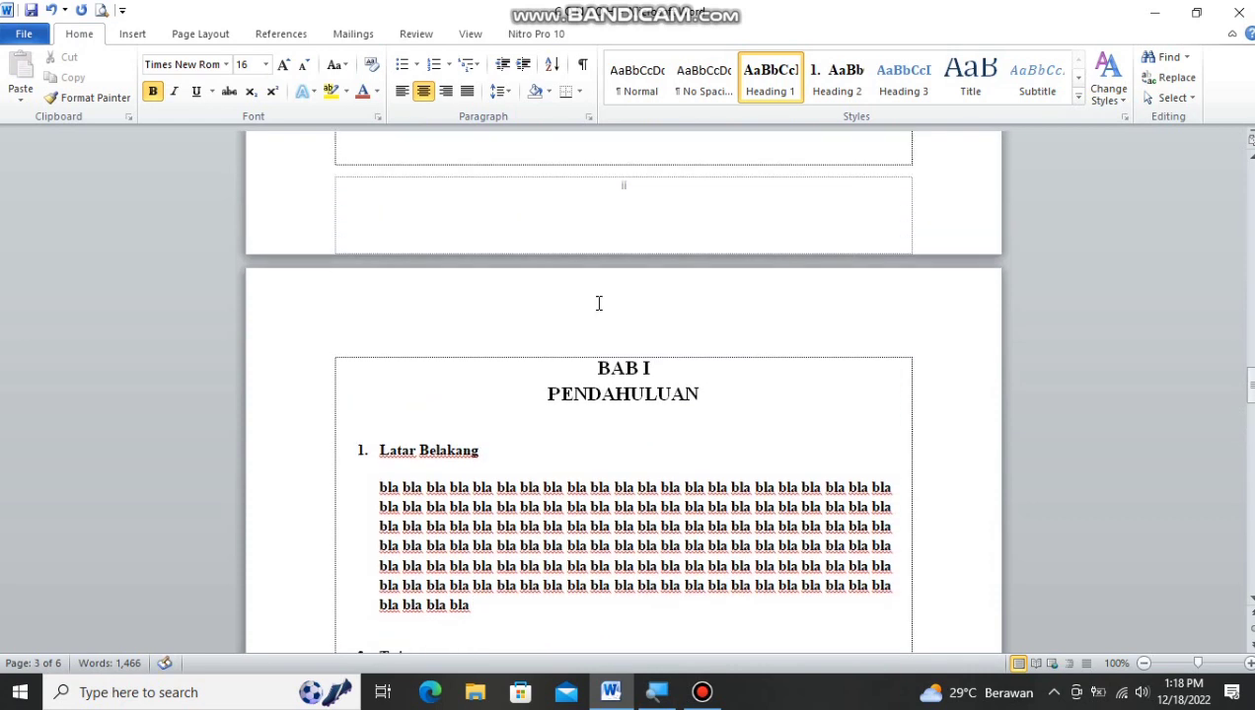
pyautogui.scroll(4, 598, 303)
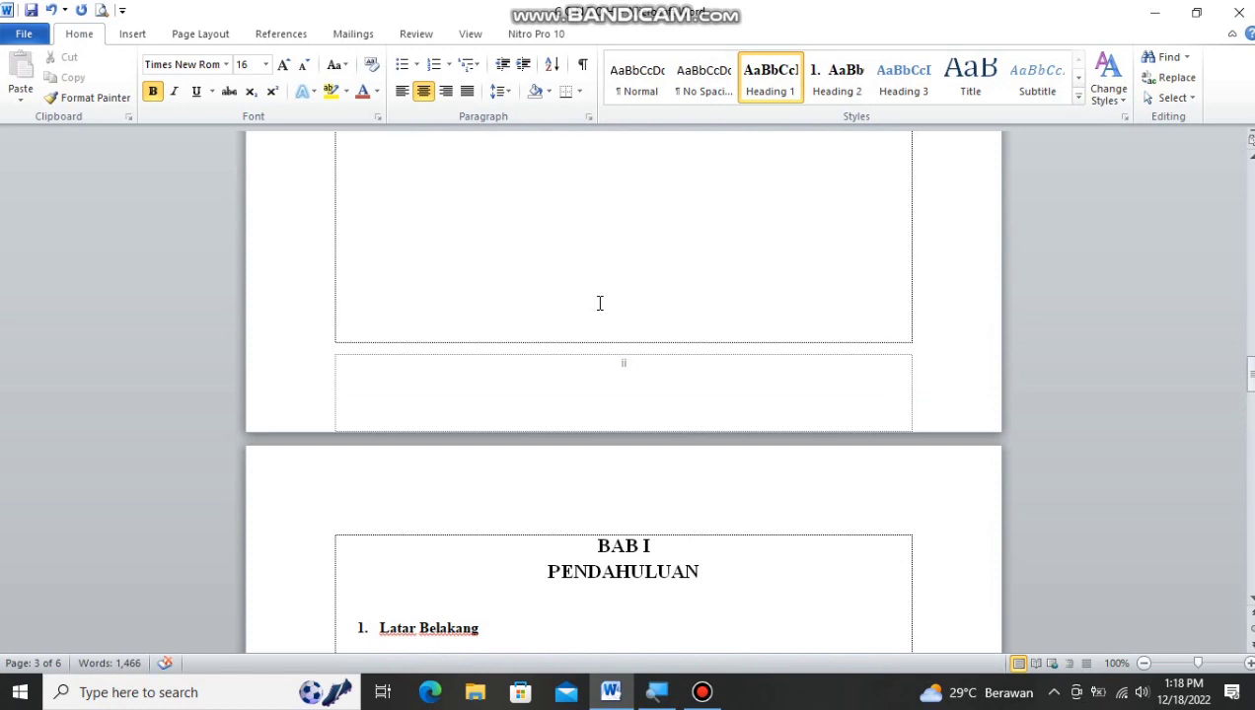
pyautogui.scroll(2, 599, 303)
pyautogui.scroll(3, 599, 301)
pyautogui.scroll(4, 599, 301)
pyautogui.click(592, 264)
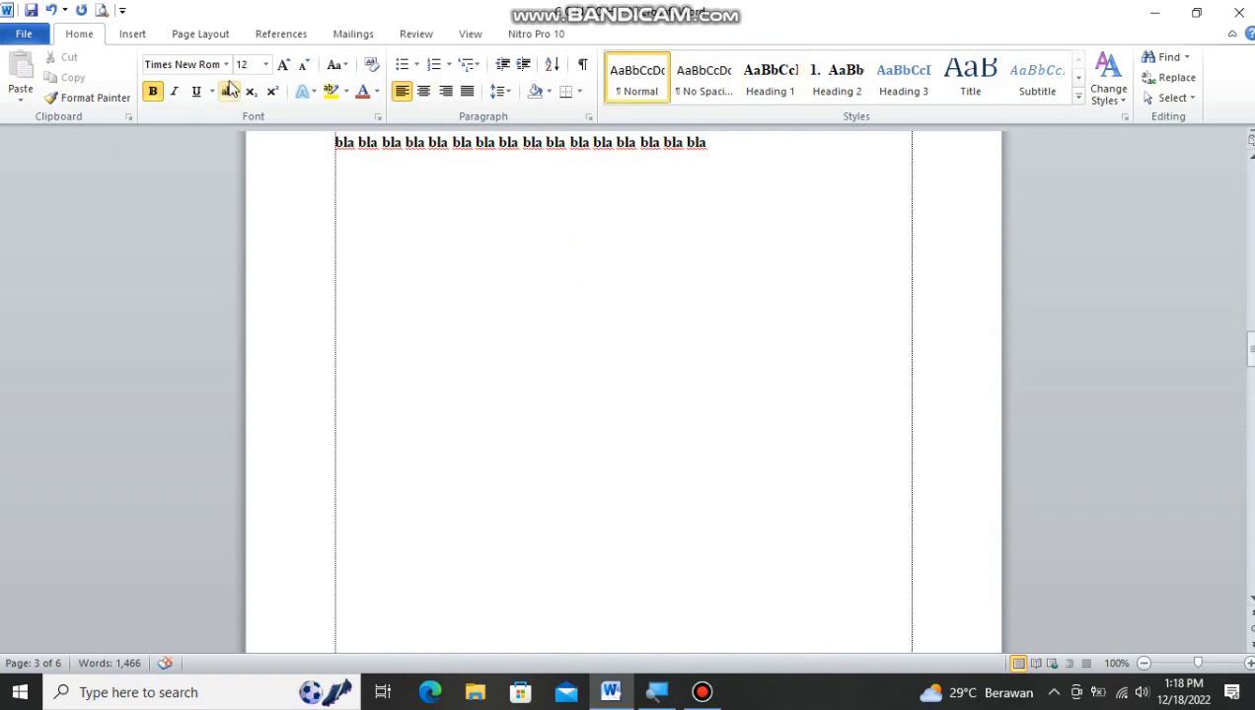
# Step: Insert a Next Page section break so BAB I PENDAHULUAN starts a new section
pyautogui.click(192, 37)
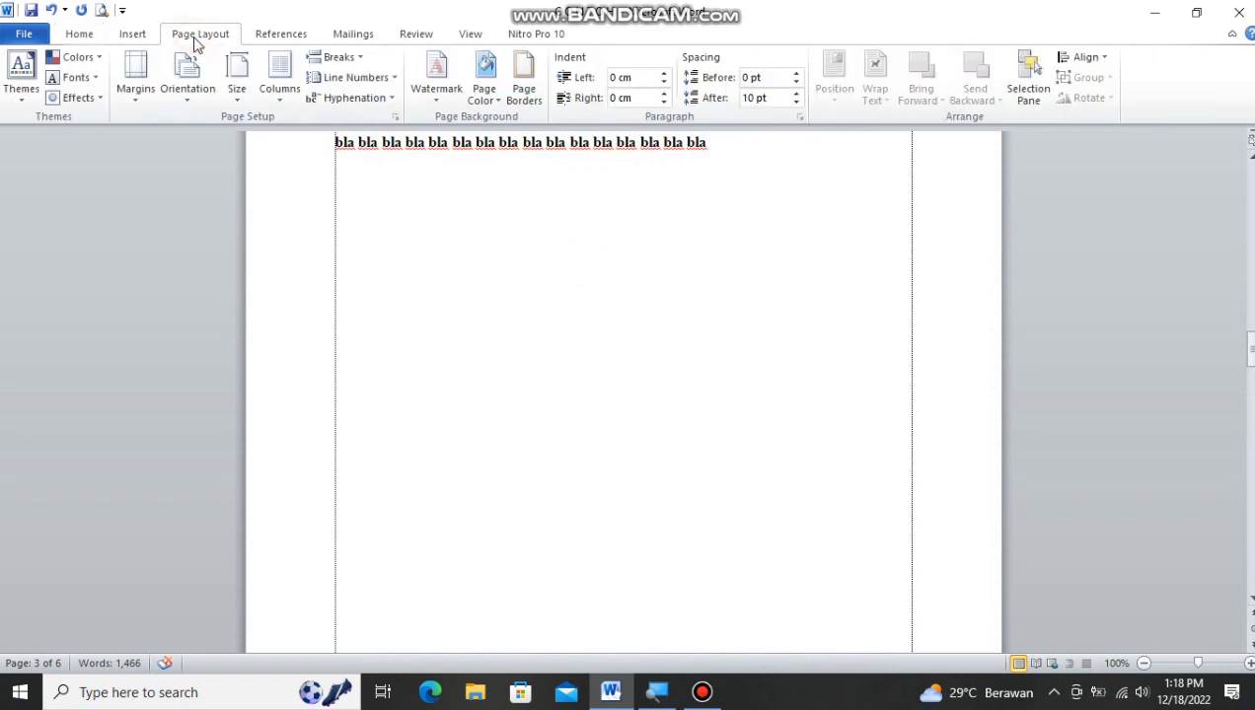
pyautogui.click(357, 59)
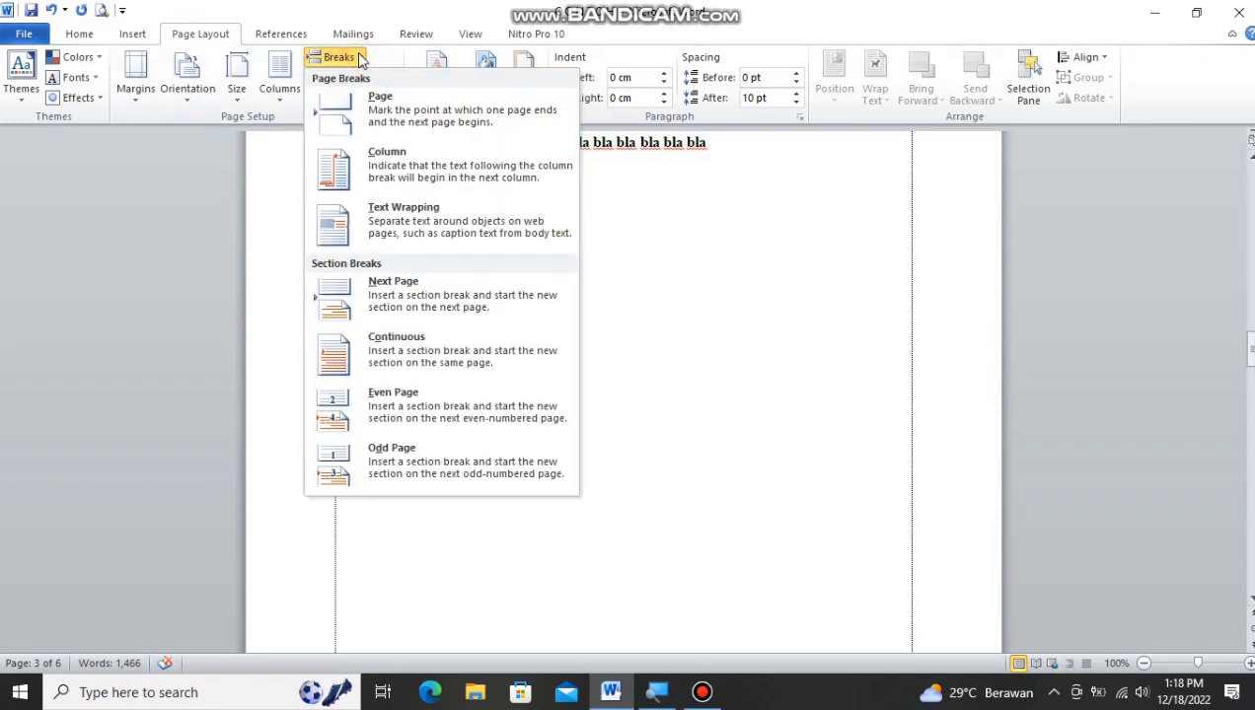
pyautogui.click(414, 288)
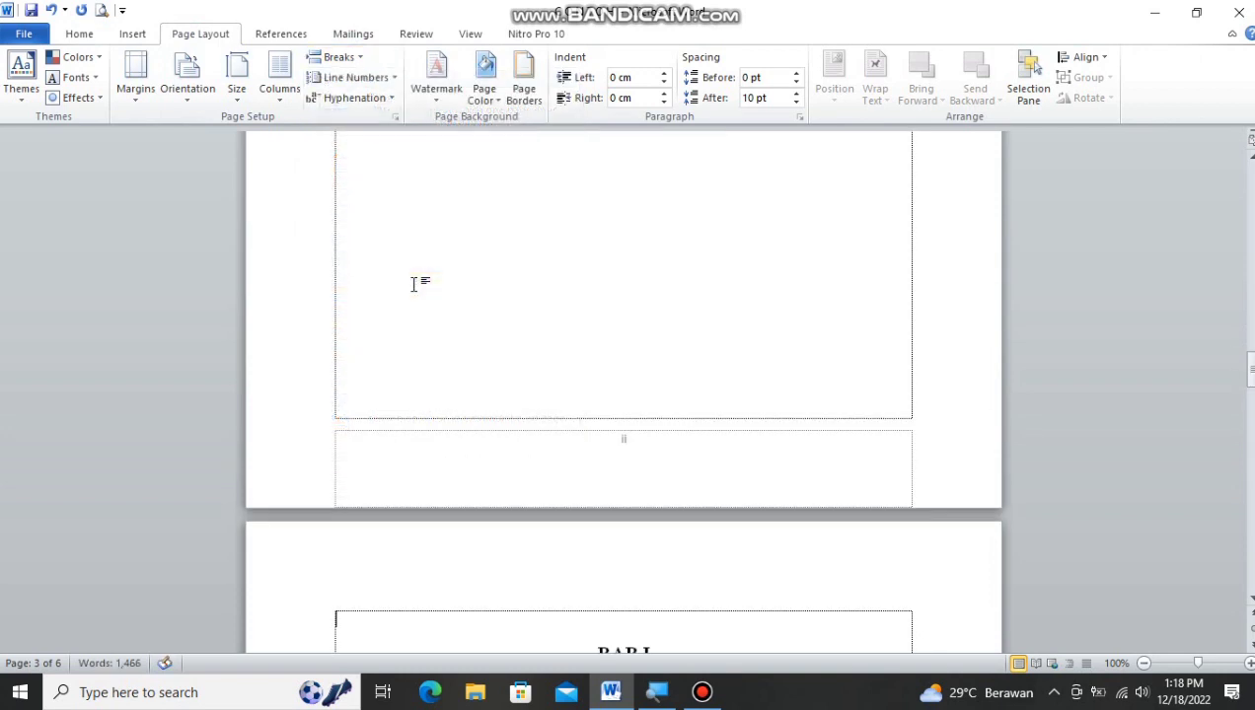
pyautogui.scroll(-3, 460, 355)
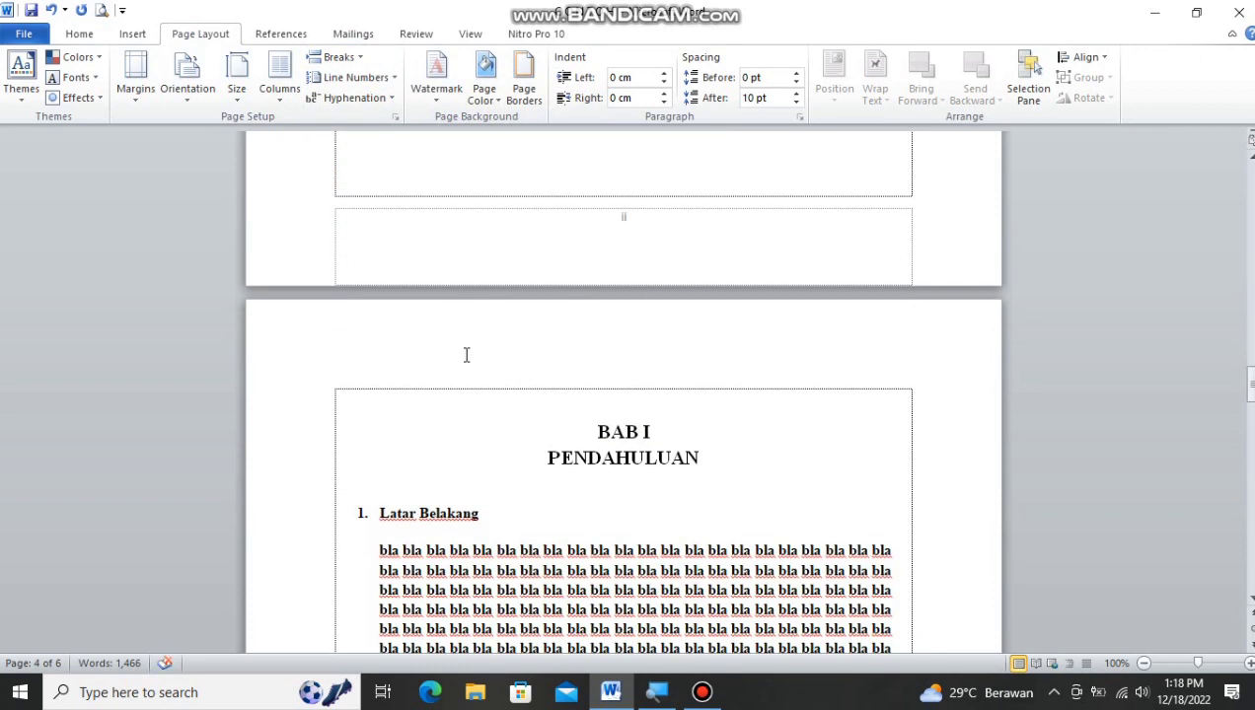
pyautogui.scroll(-2, 473, 361)
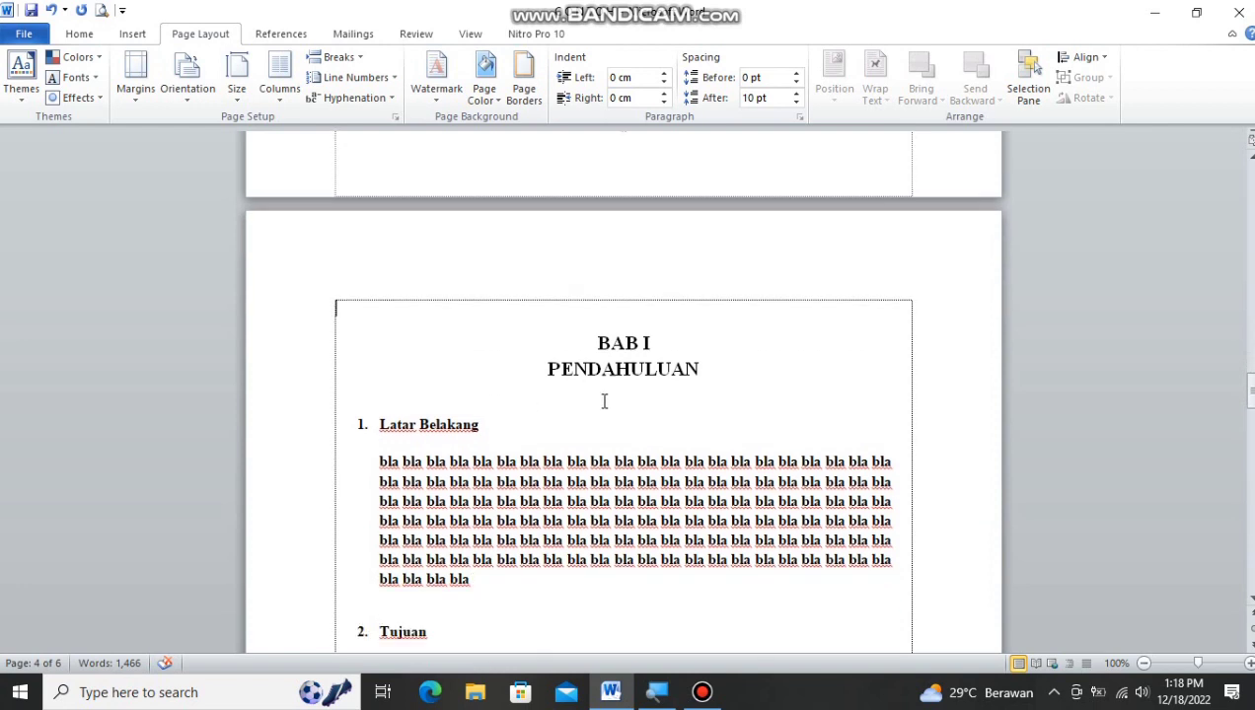
pyautogui.scroll(-2, 611, 387)
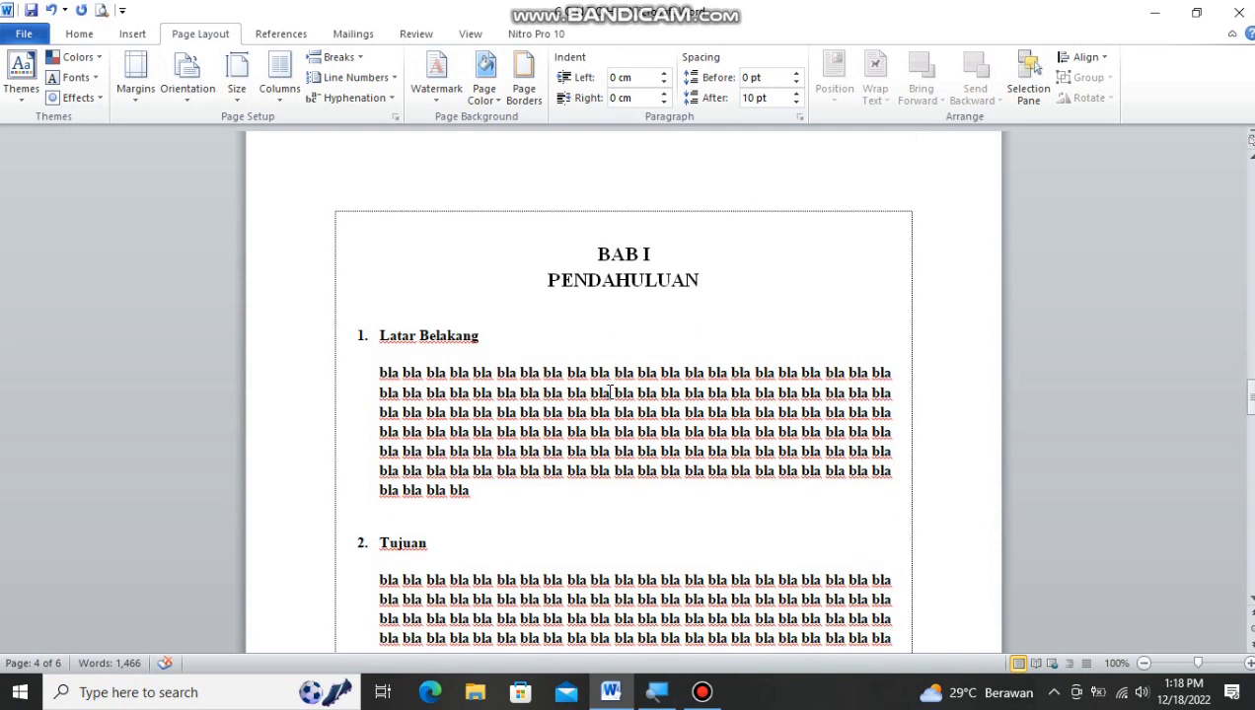
pyautogui.scroll(-3, 611, 391)
pyautogui.scroll(-4, 610, 391)
pyautogui.scroll(-3, 611, 392)
pyautogui.scroll(-2, 611, 387)
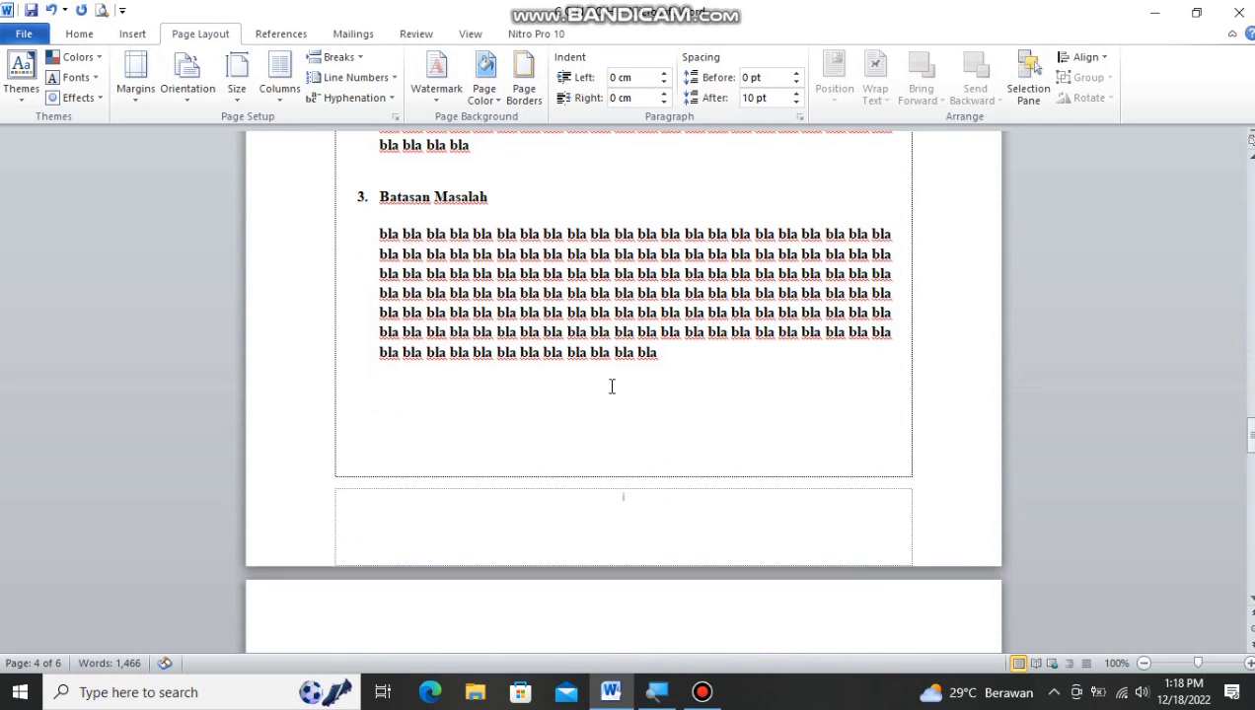
# Step: Set the BAB I section's page numbers to 1, 2, 3, restarting at 1
pyautogui.doubleClick(625, 500)
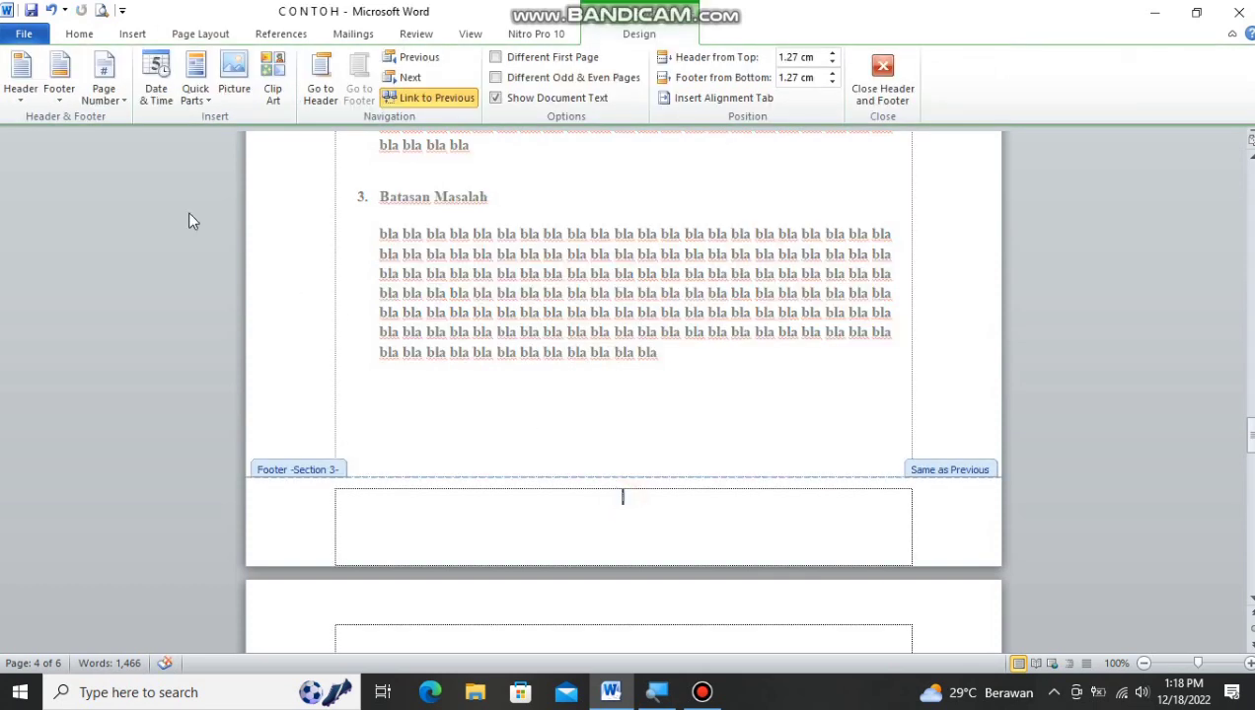
pyautogui.click(112, 103)
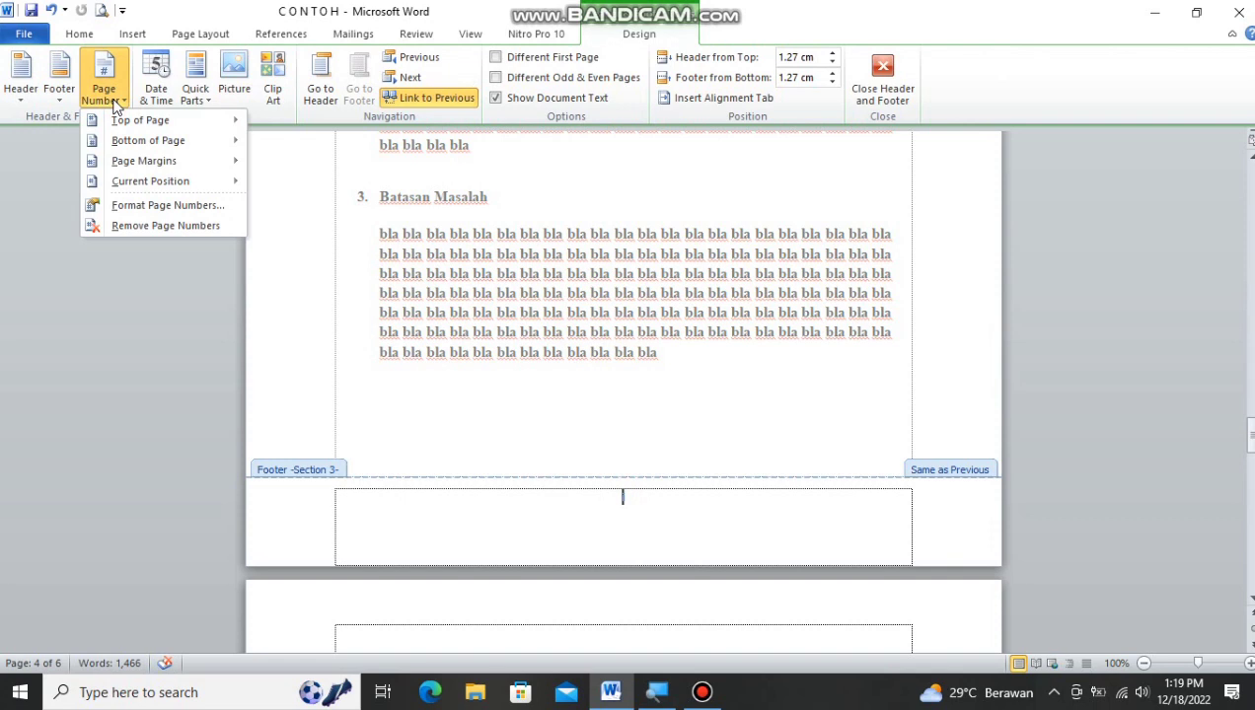
pyautogui.click(139, 206)
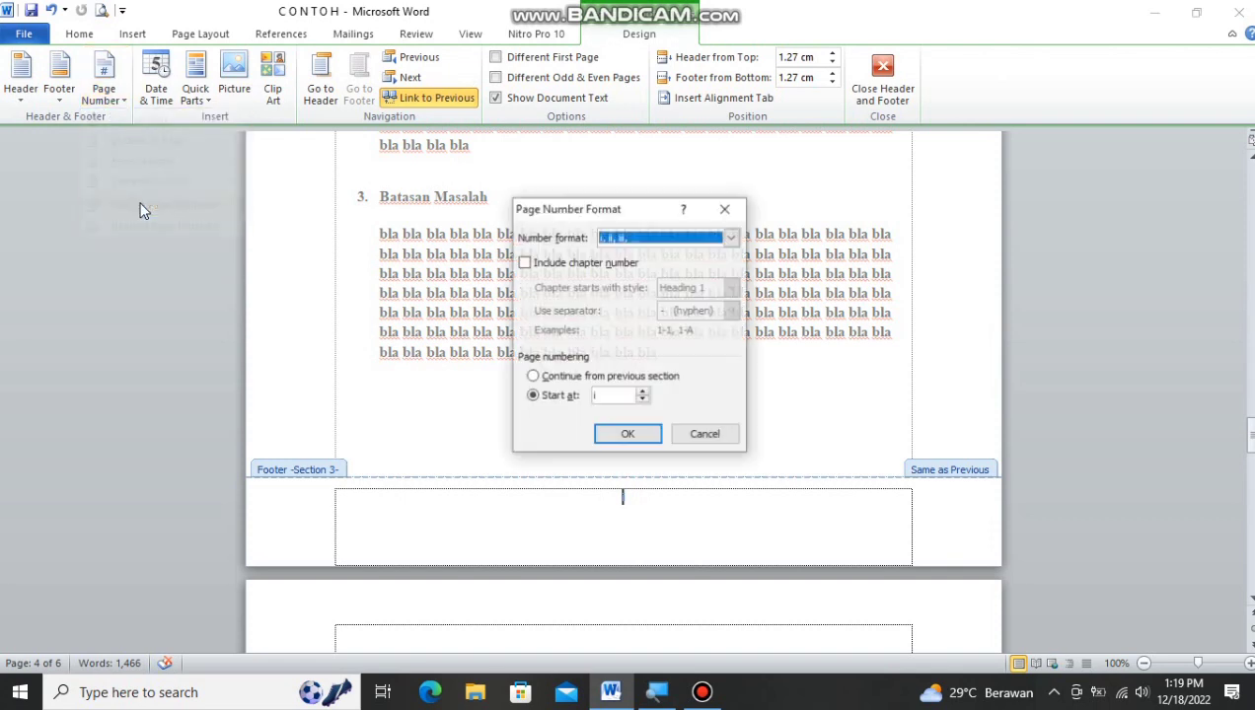
pyautogui.click(651, 248)
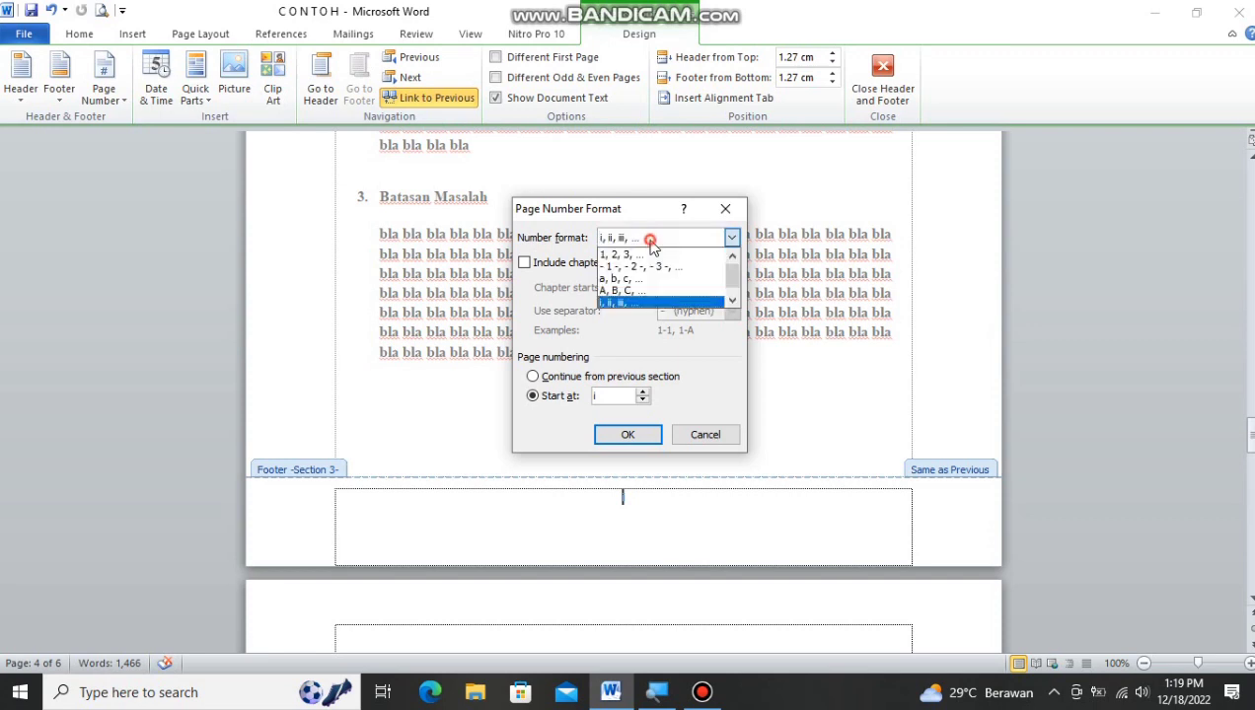
pyautogui.click(608, 256)
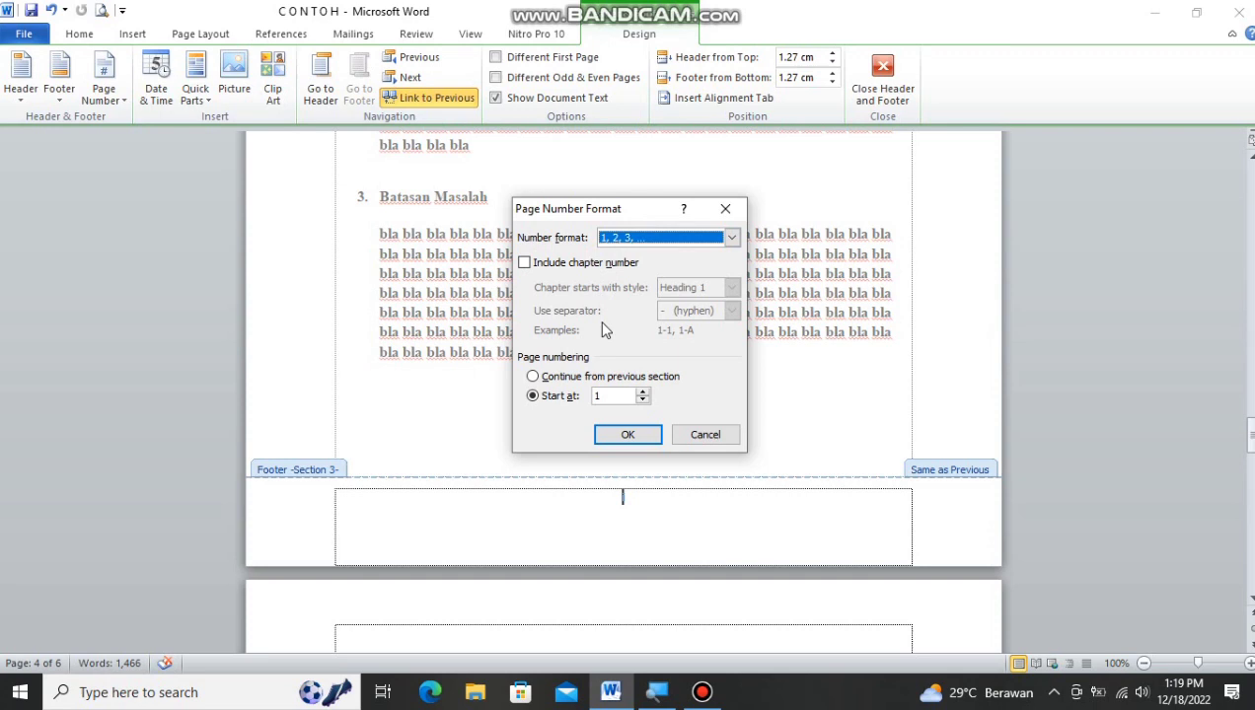
pyautogui.click(637, 444)
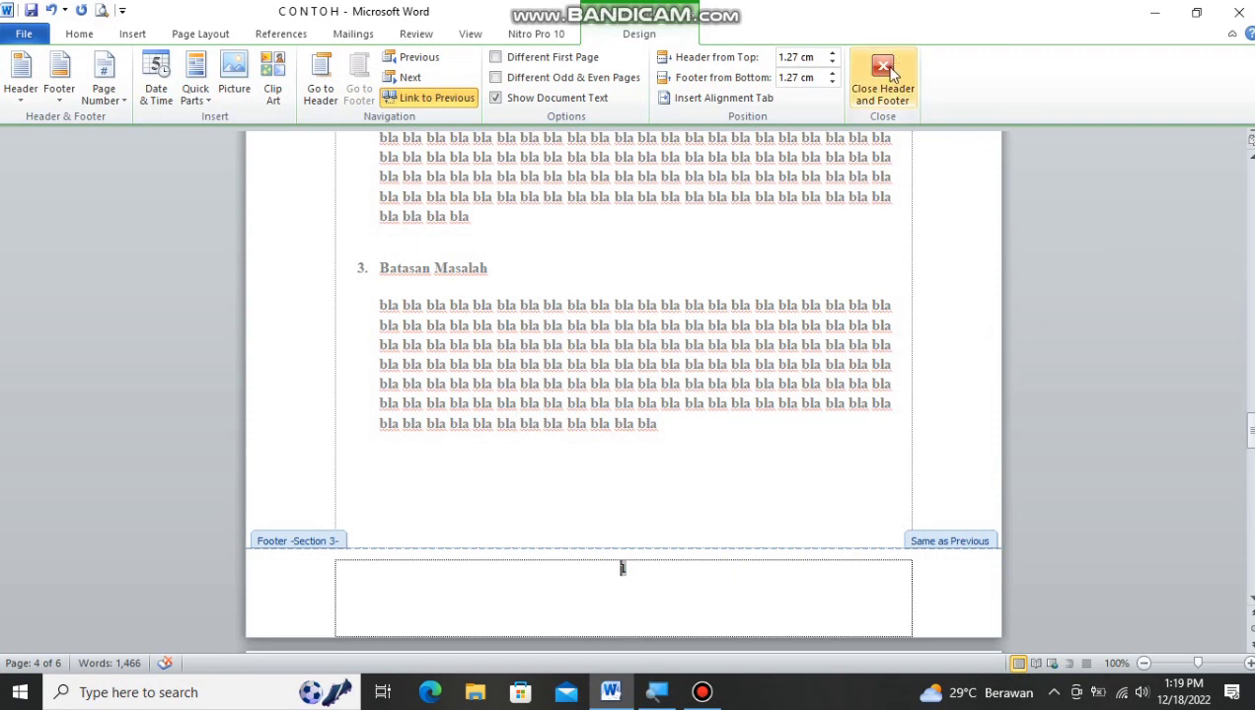
pyautogui.click(883, 74)
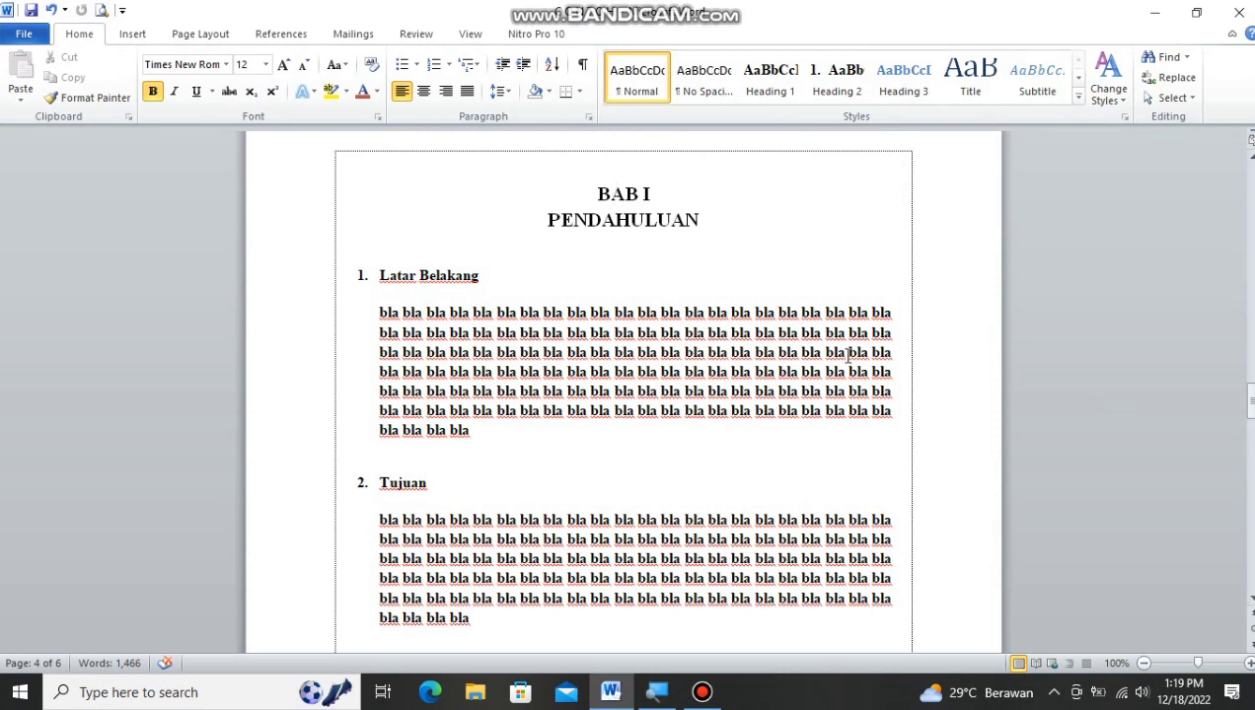
pyautogui.scroll(-2, 671, 334)
pyautogui.scroll(-4, 669, 337)
pyautogui.scroll(-2, 667, 341)
pyautogui.scroll(-3, 665, 350)
pyautogui.scroll(-2, 661, 346)
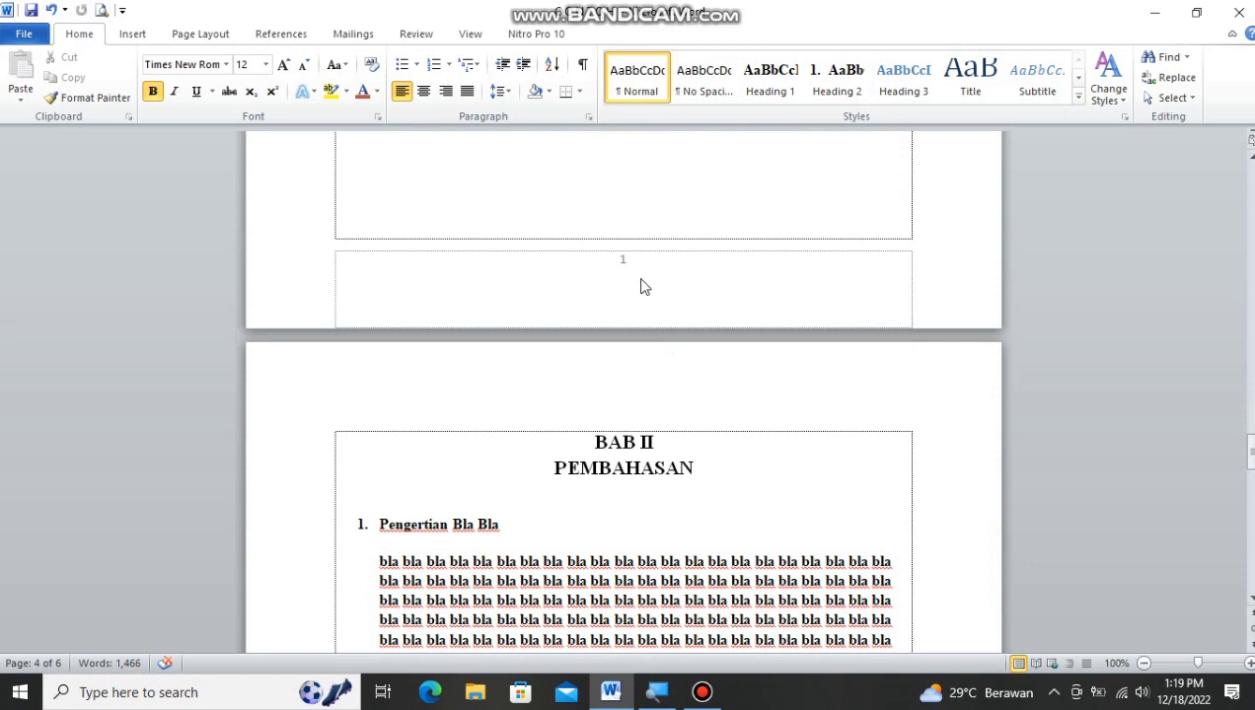
pyautogui.scroll(-2, 882, 358)
pyautogui.scroll(-5, 865, 350)
pyautogui.scroll(-4, 865, 351)
pyautogui.scroll(-5, 861, 351)
pyautogui.scroll(5, 858, 340)
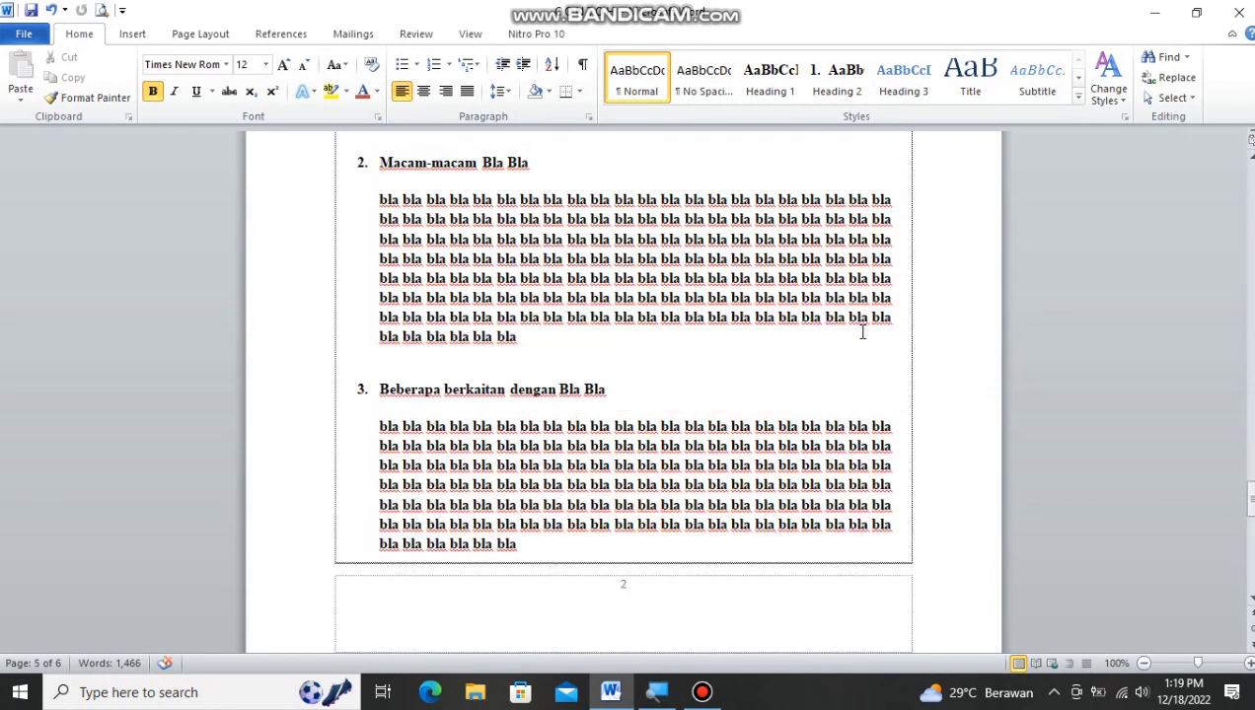
pyautogui.scroll(3, 857, 333)
pyautogui.scroll(3, 856, 330)
pyautogui.scroll(3, 855, 328)
pyautogui.scroll(2, 855, 328)
pyautogui.scroll(3, 855, 328)
pyautogui.scroll(5, 853, 329)
pyautogui.scroll(3, 850, 329)
pyautogui.scroll(4, 851, 329)
pyautogui.scroll(4, 849, 328)
pyautogui.scroll(2, 843, 326)
pyautogui.scroll(2, 617, 289)
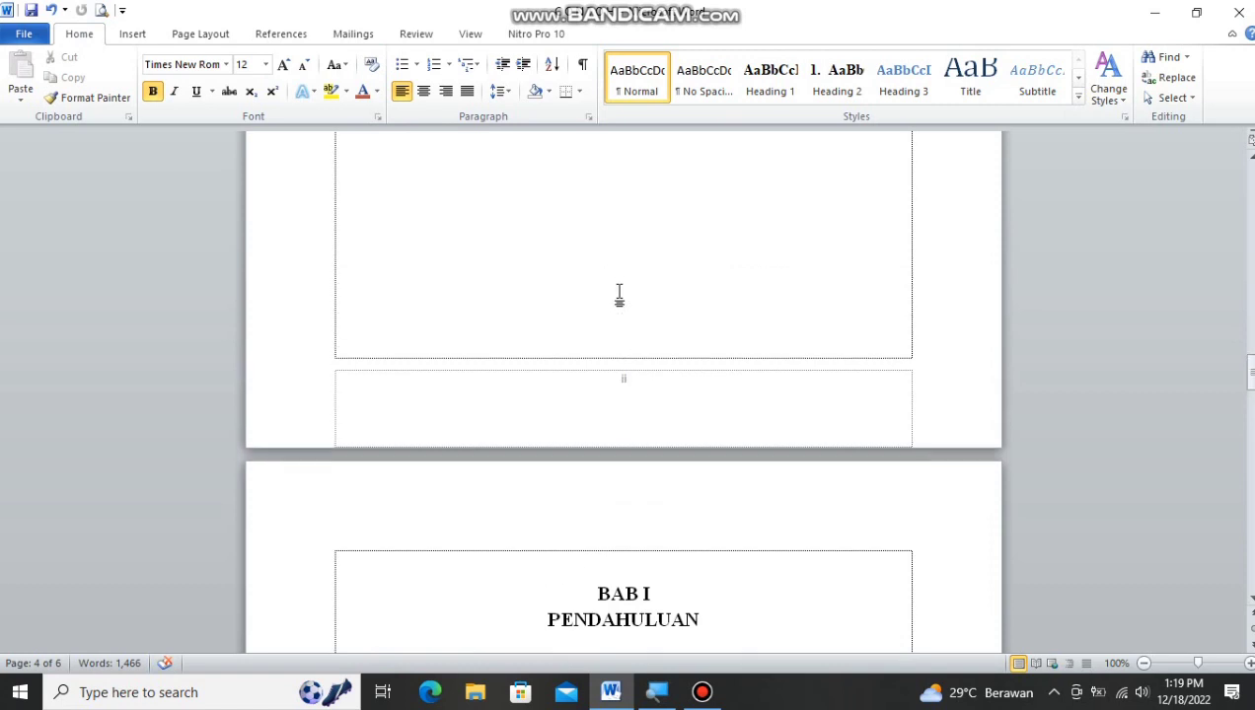
pyautogui.scroll(1, 631, 325)
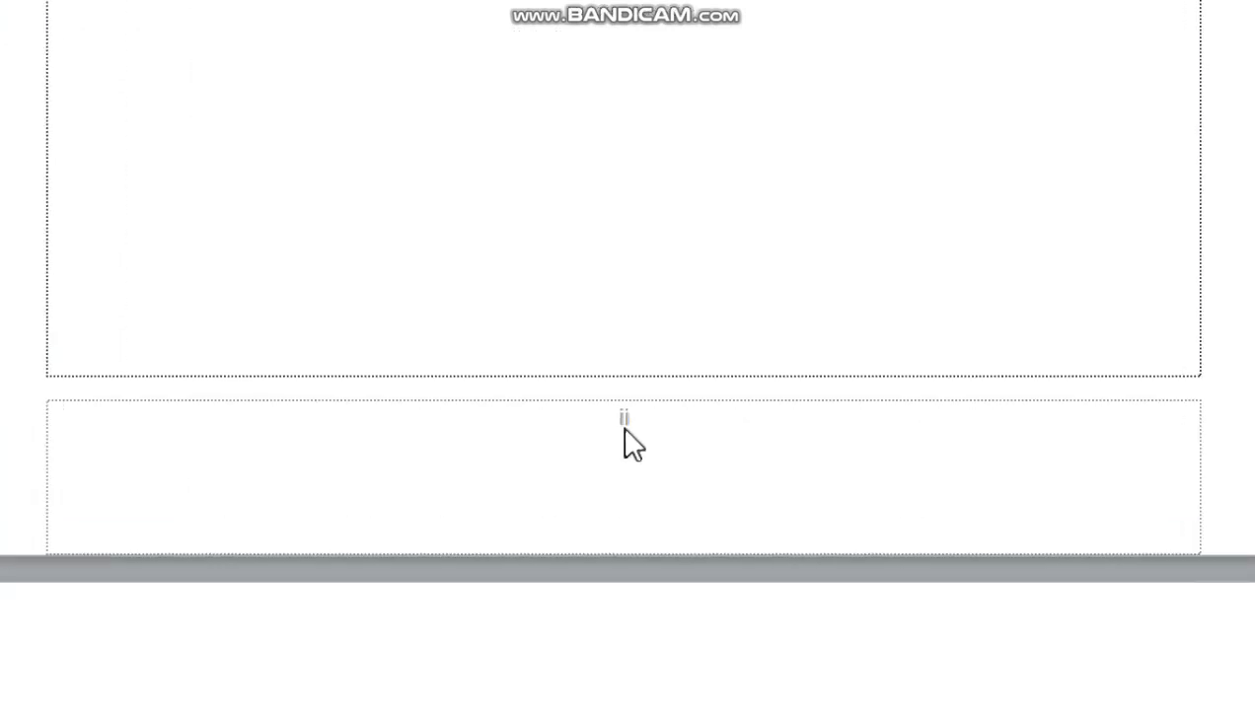
pyautogui.scroll(-2, 631, 439)
pyautogui.scroll(-5, 622, 434)
pyautogui.scroll(-5, 627, 415)
pyautogui.scroll(-2, 631, 401)
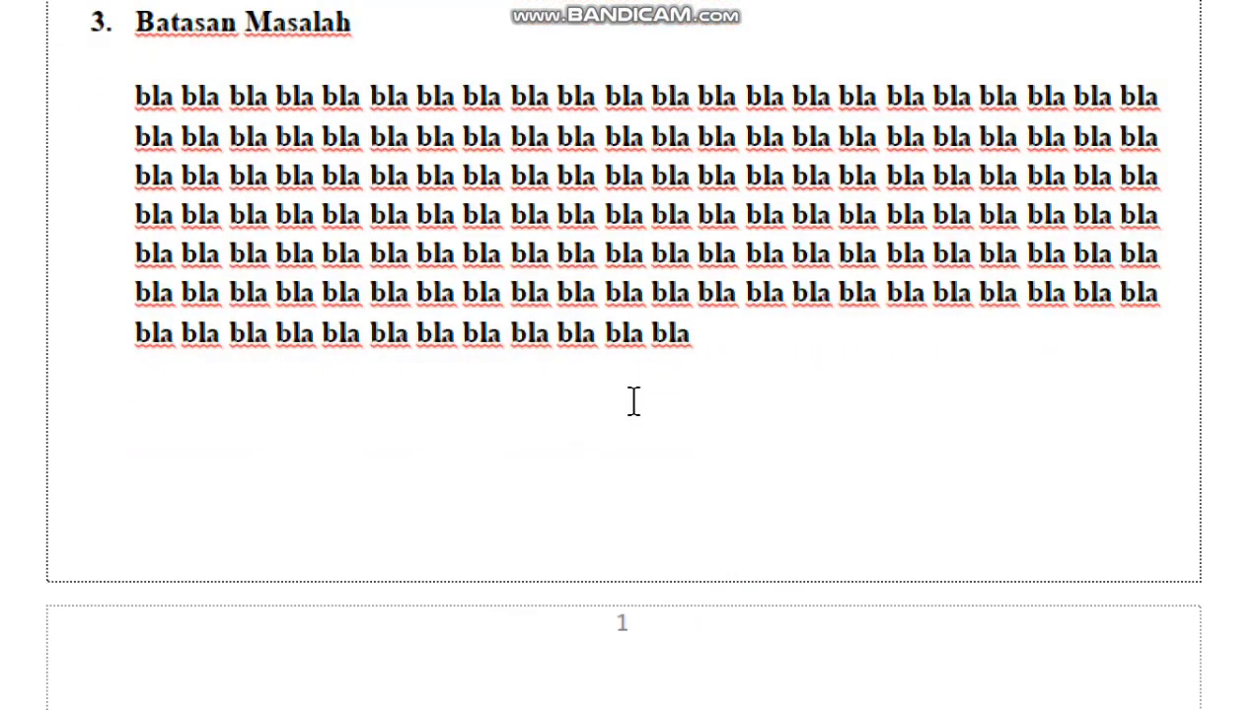
pyautogui.scroll(-1, 633, 401)
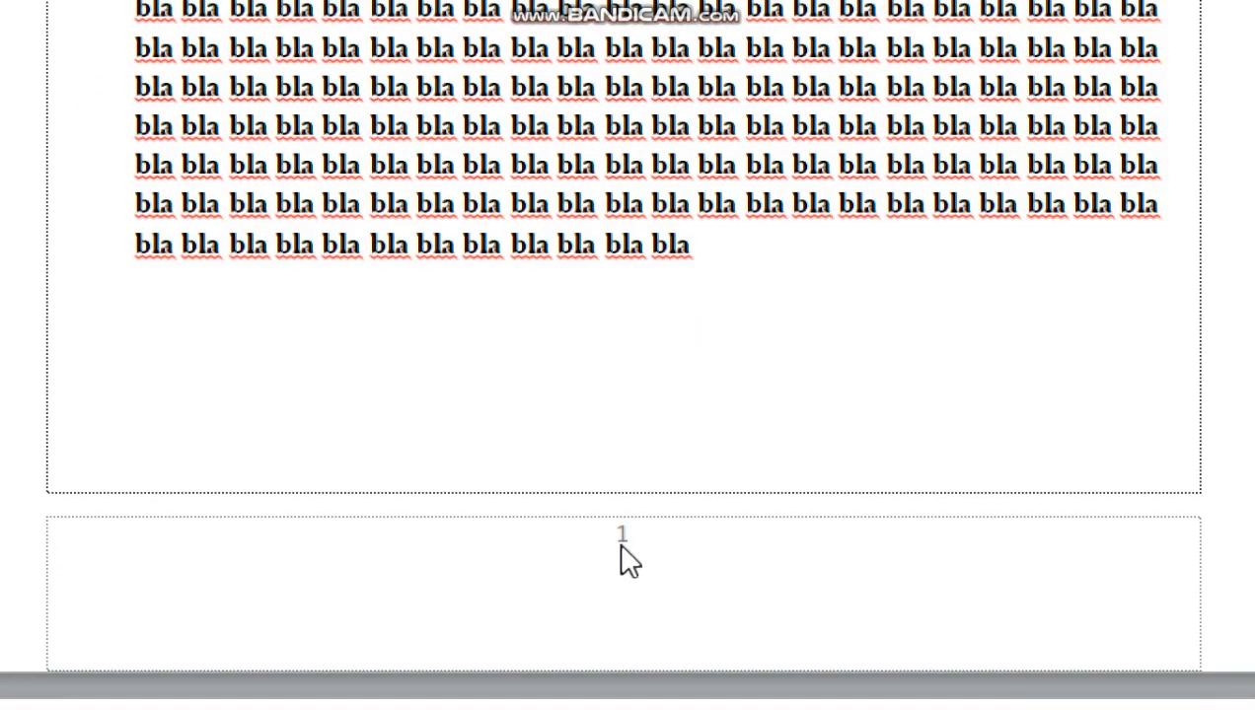
pyautogui.scroll(6, 628, 560)
pyautogui.scroll(4, 629, 518)
pyautogui.scroll(3, 629, 518)
pyautogui.scroll(5, 627, 520)
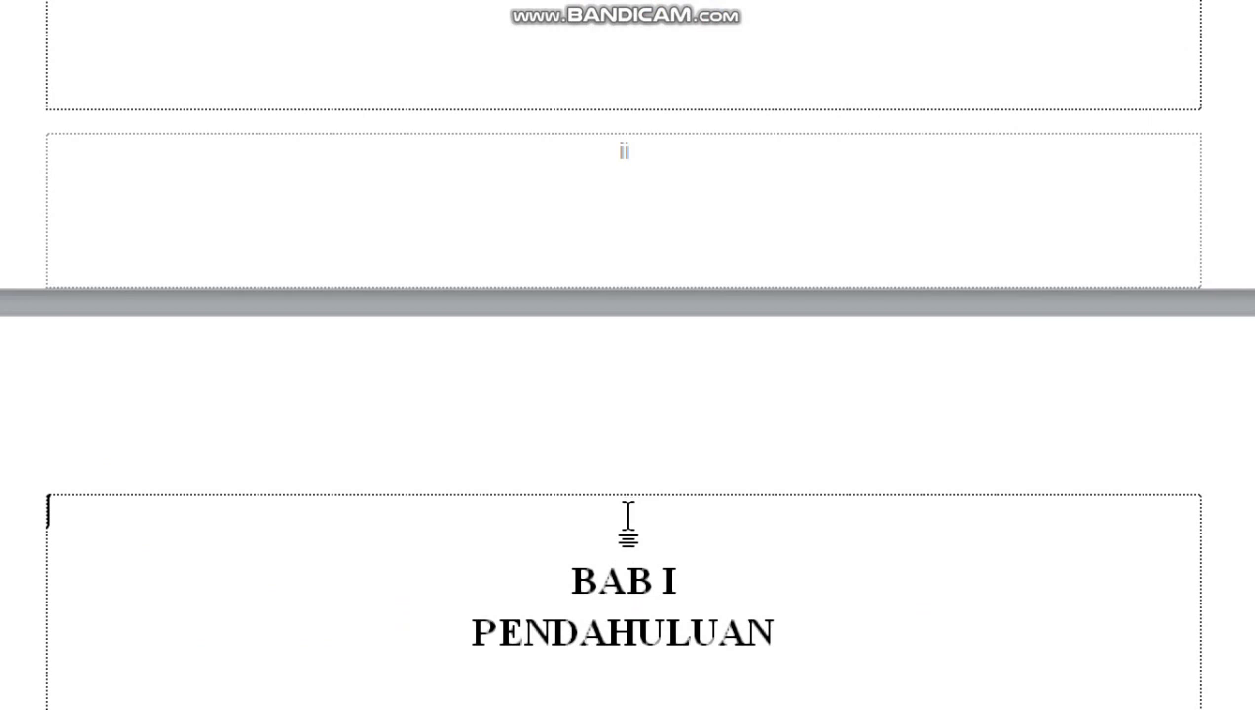
pyautogui.scroll(2, 628, 518)
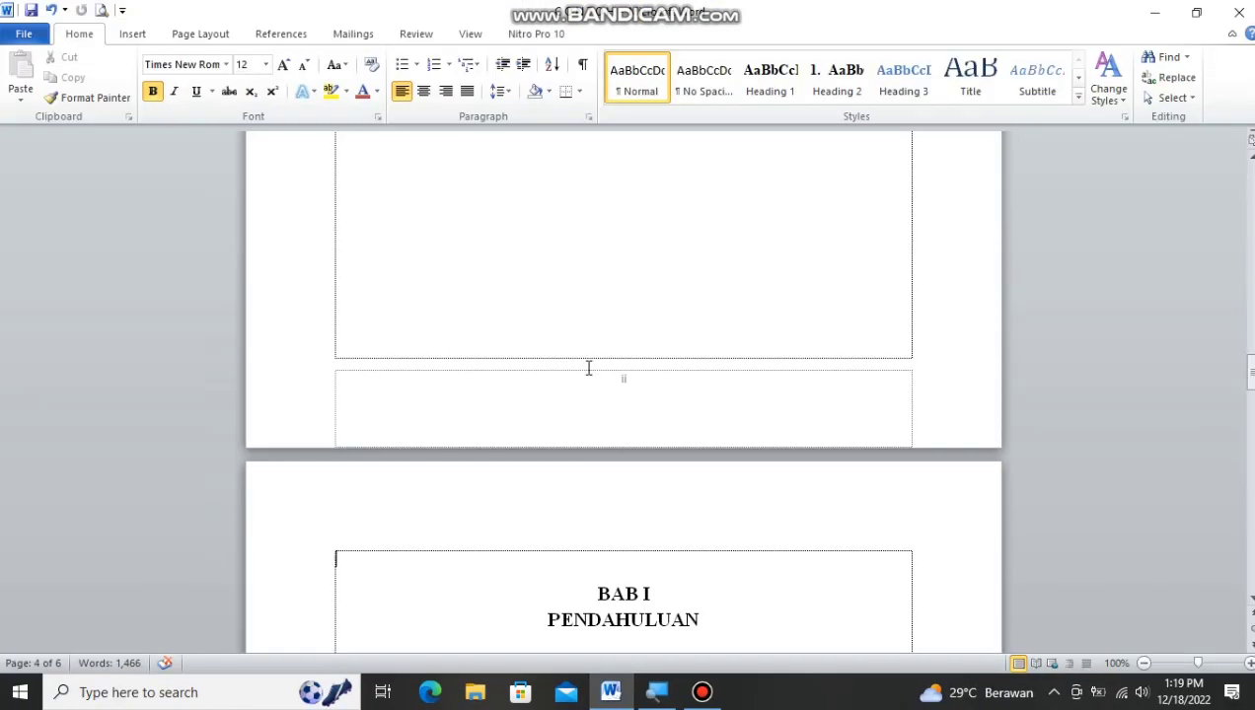
pyautogui.scroll(2, 588, 368)
pyautogui.scroll(6, 588, 368)
pyautogui.scroll(5, 588, 368)
pyautogui.scroll(6, 588, 368)
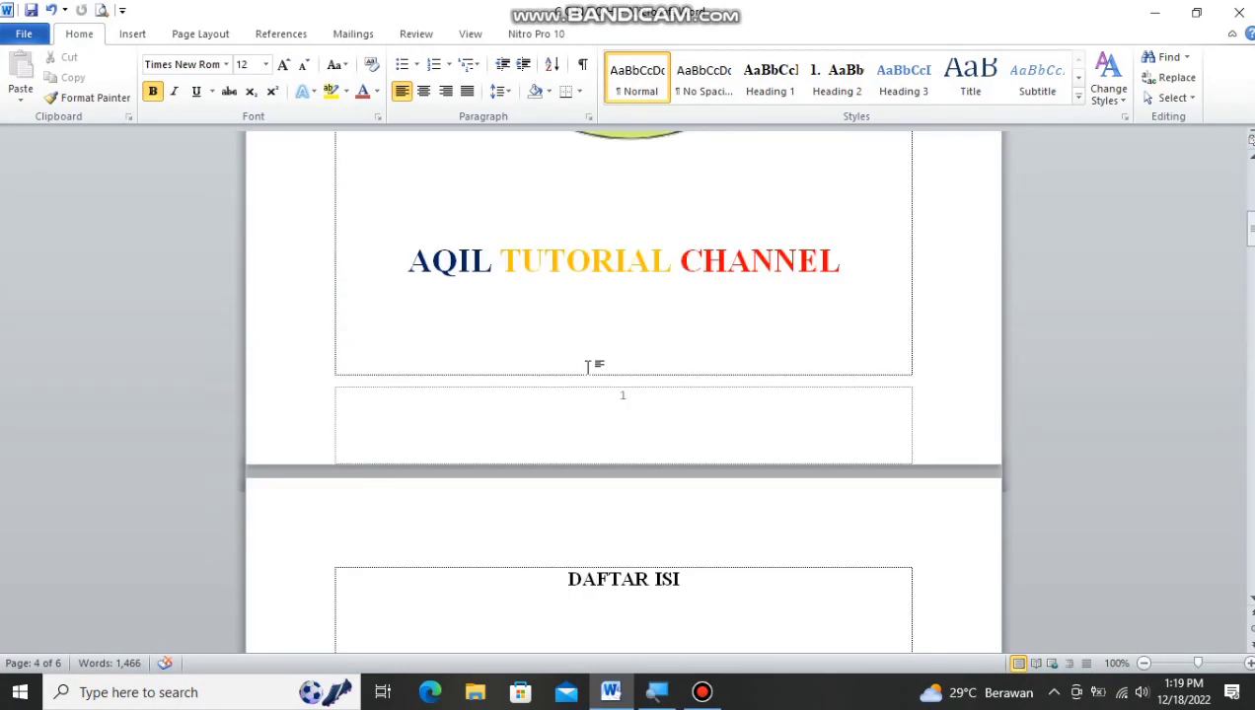
pyautogui.scroll(2, 533, 306)
pyautogui.scroll(-1, 555, 317)
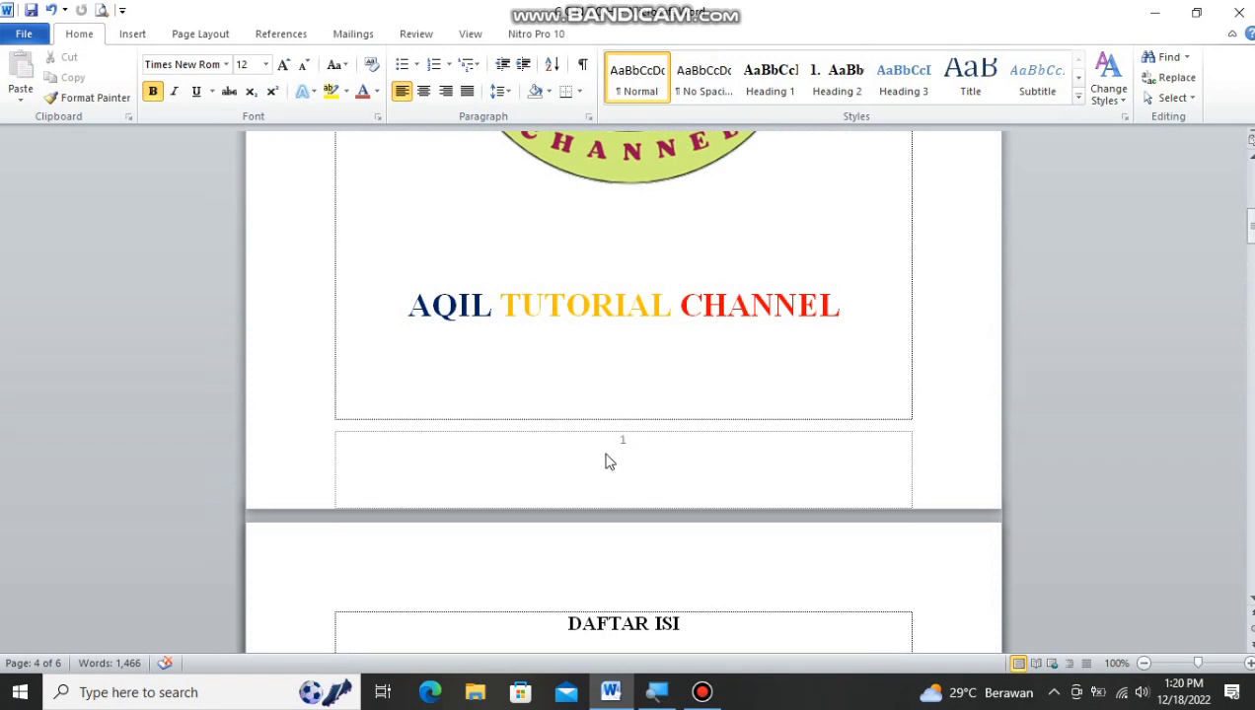
pyautogui.doubleClick(624, 441)
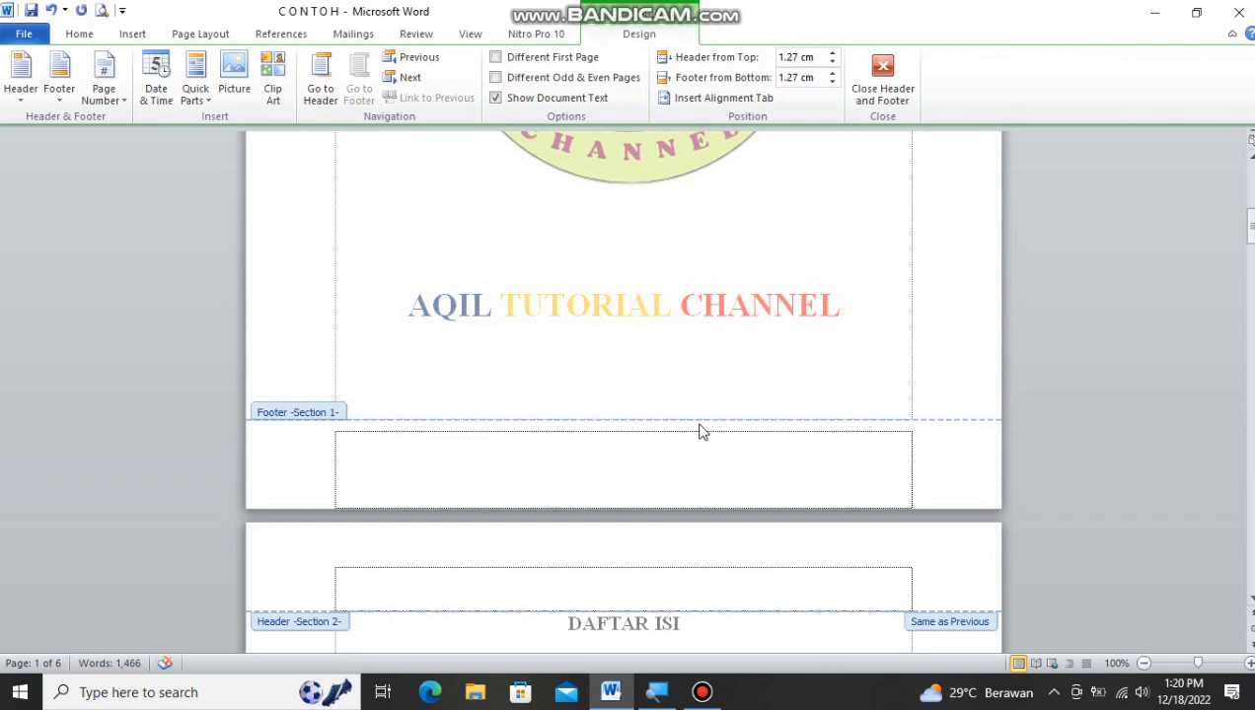
pyautogui.click(882, 79)
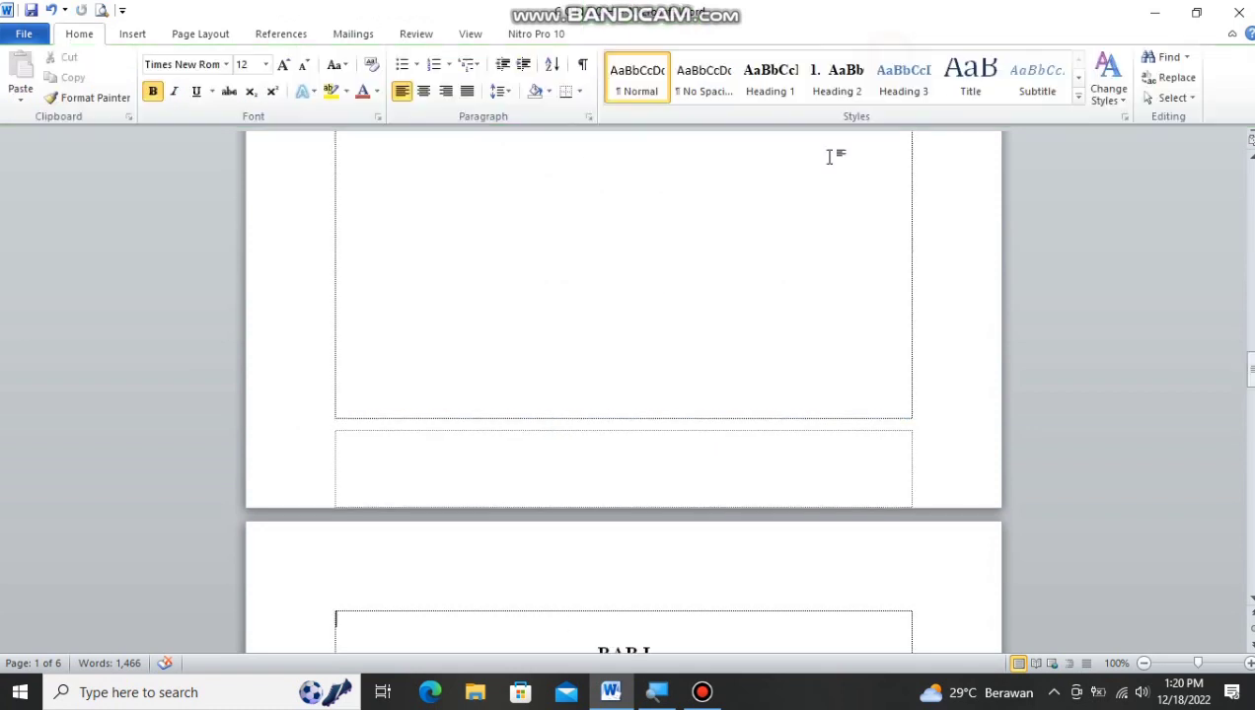
pyautogui.scroll(-1, 598, 365)
pyautogui.scroll(-3, 599, 365)
pyautogui.scroll(-4, 598, 365)
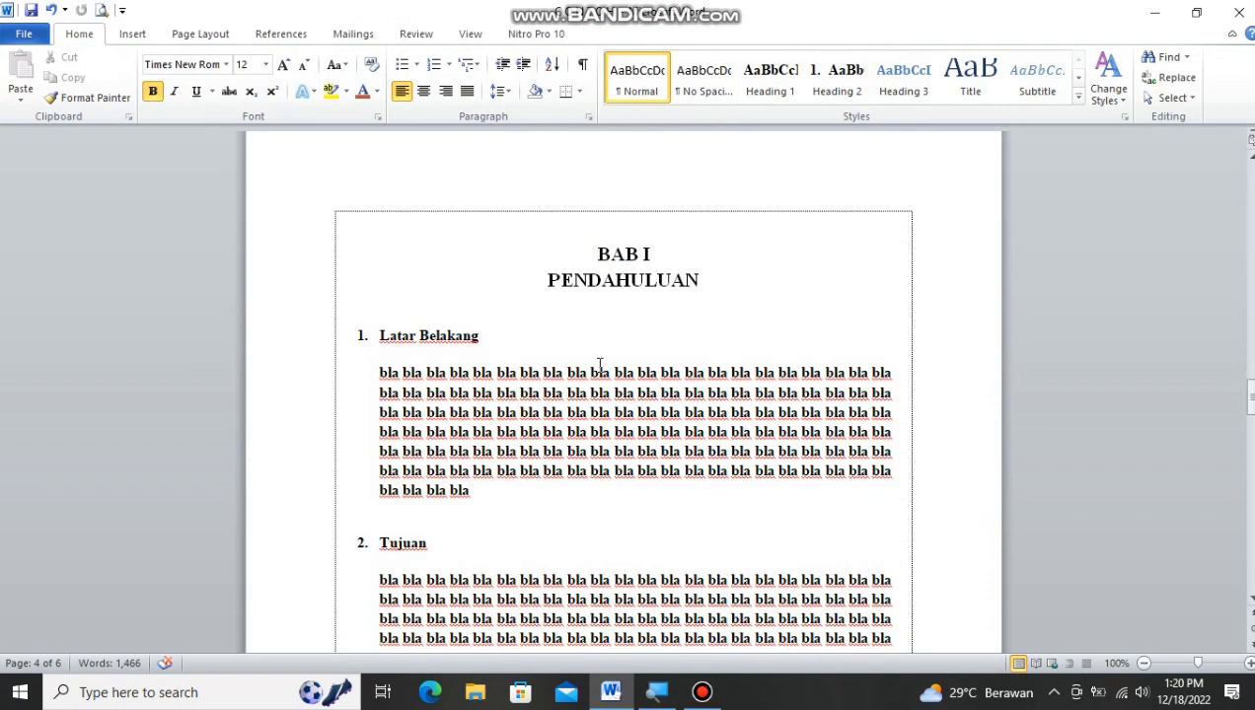
pyautogui.scroll(-6, 600, 365)
pyautogui.scroll(-4, 602, 370)
pyautogui.scroll(-3, 616, 375)
pyautogui.scroll(7, 627, 380)
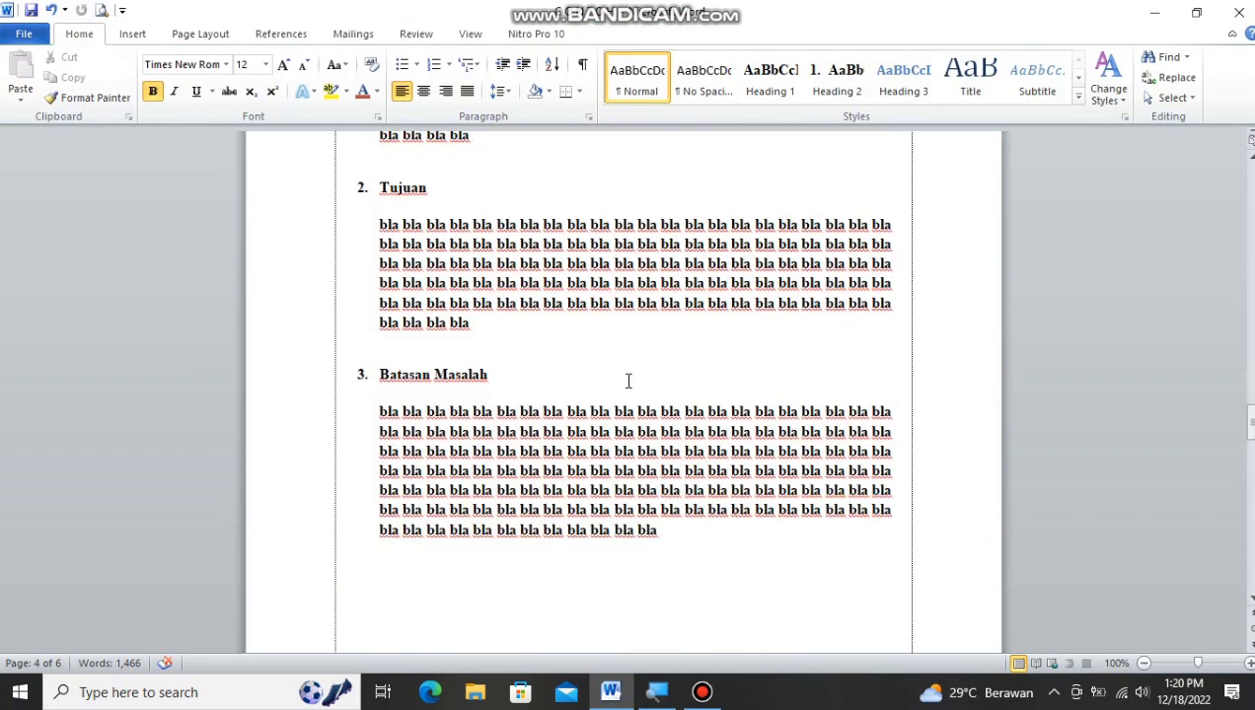
pyautogui.scroll(3, 627, 381)
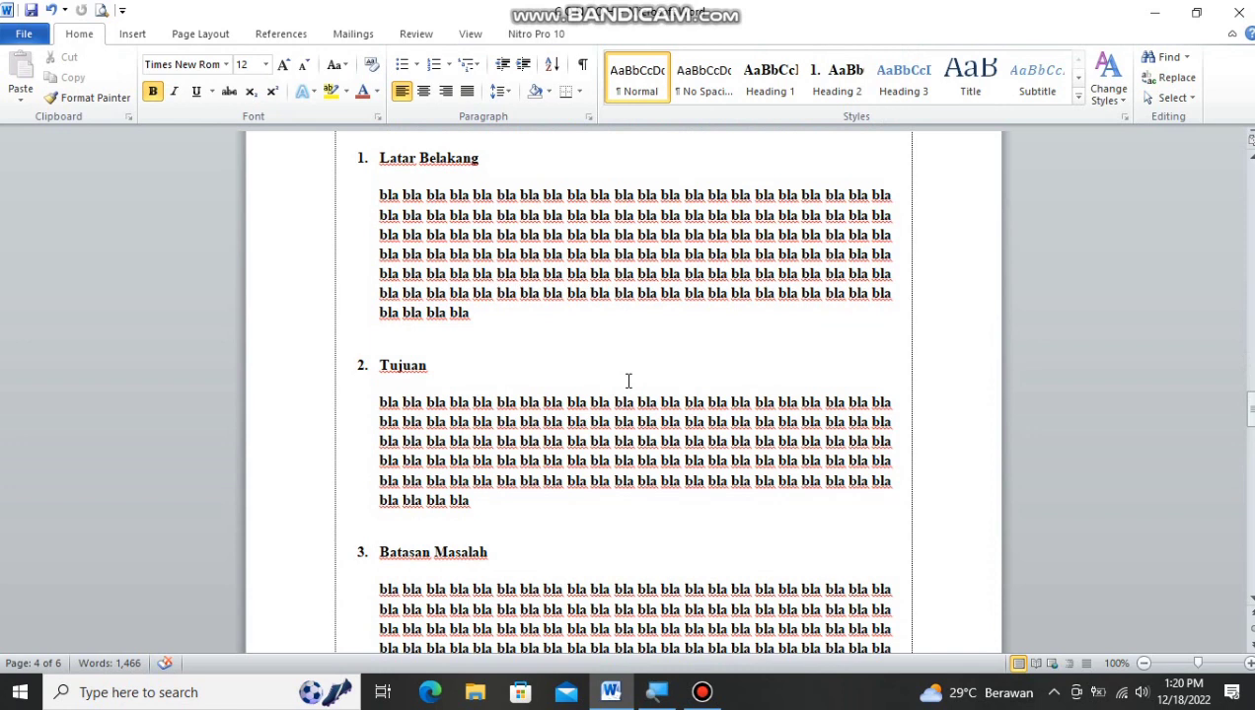
pyautogui.scroll(2, 628, 381)
pyautogui.scroll(5, 636, 382)
pyautogui.scroll(8, 641, 384)
pyautogui.scroll(7, 642, 383)
pyautogui.scroll(4, 645, 383)
pyautogui.scroll(4, 641, 389)
pyautogui.scroll(3, 641, 392)
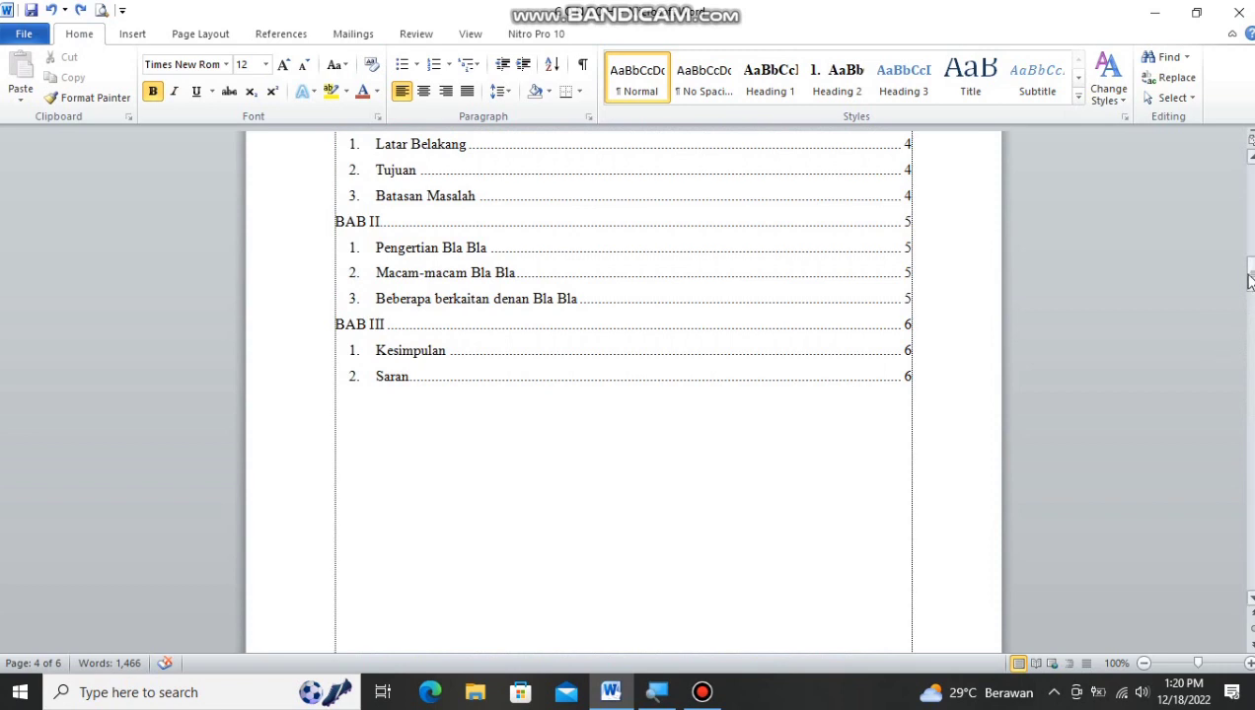
pyautogui.moveTo(1249, 281); pyautogui.dragTo(1249, 213)
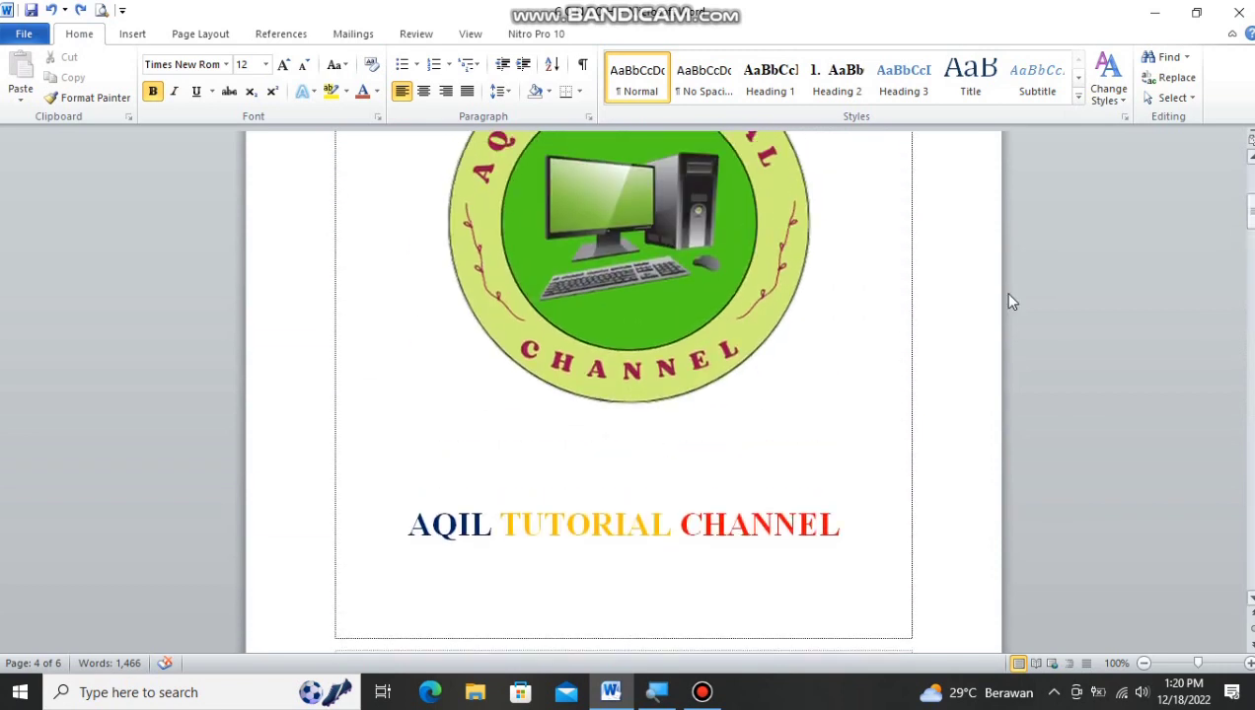
pyautogui.scroll(-3, 1009, 301)
# Step: Turn on Different First Page in the cover footer so the cover shows no number
pyautogui.click(622, 531)
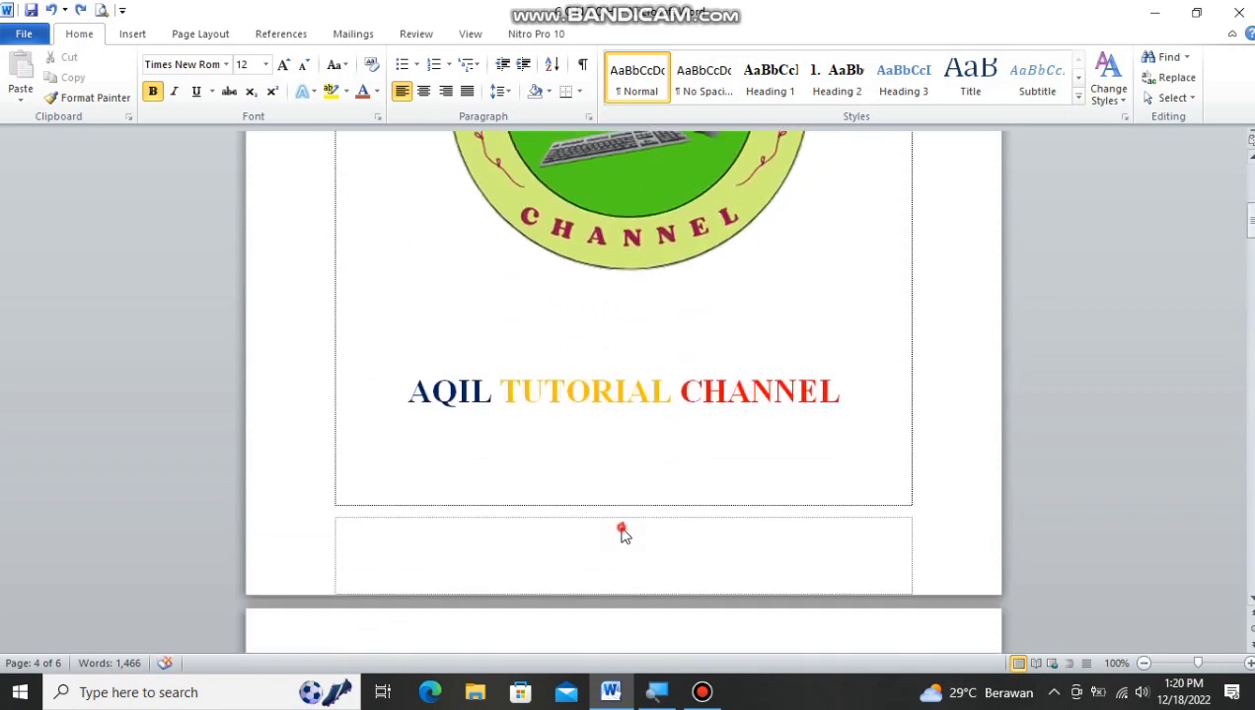
pyautogui.doubleClick(622, 533)
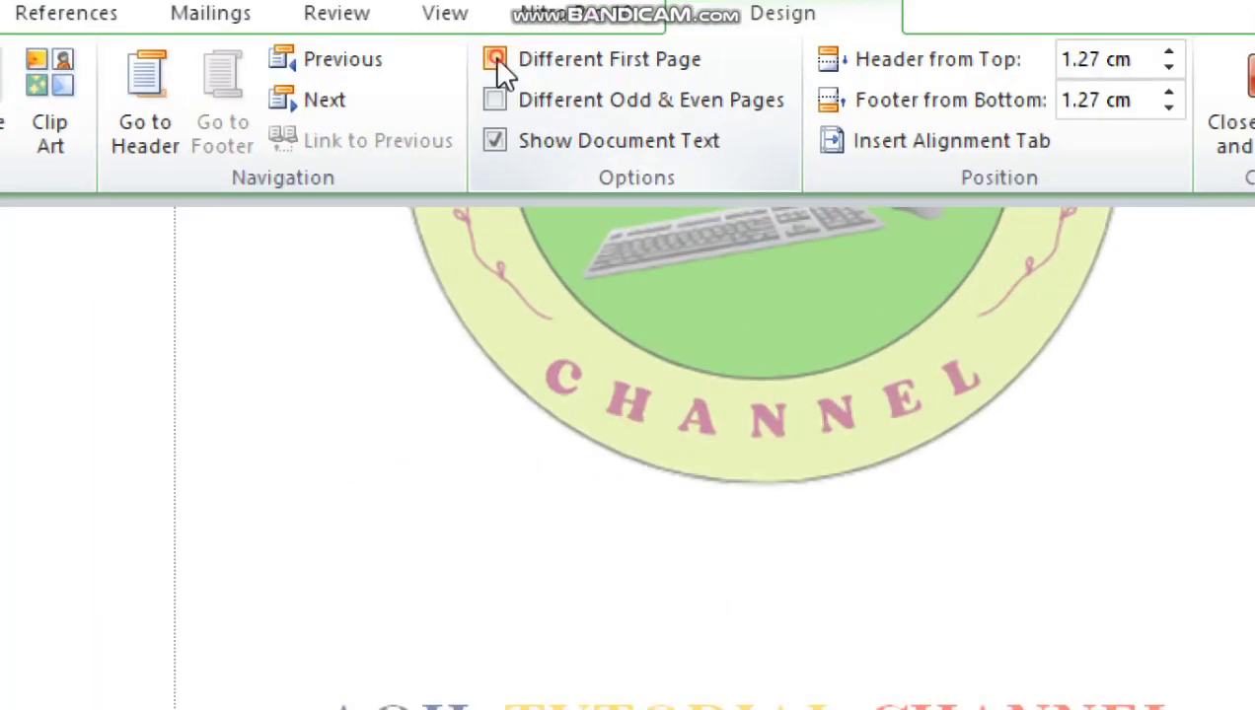
pyautogui.click(494, 59)
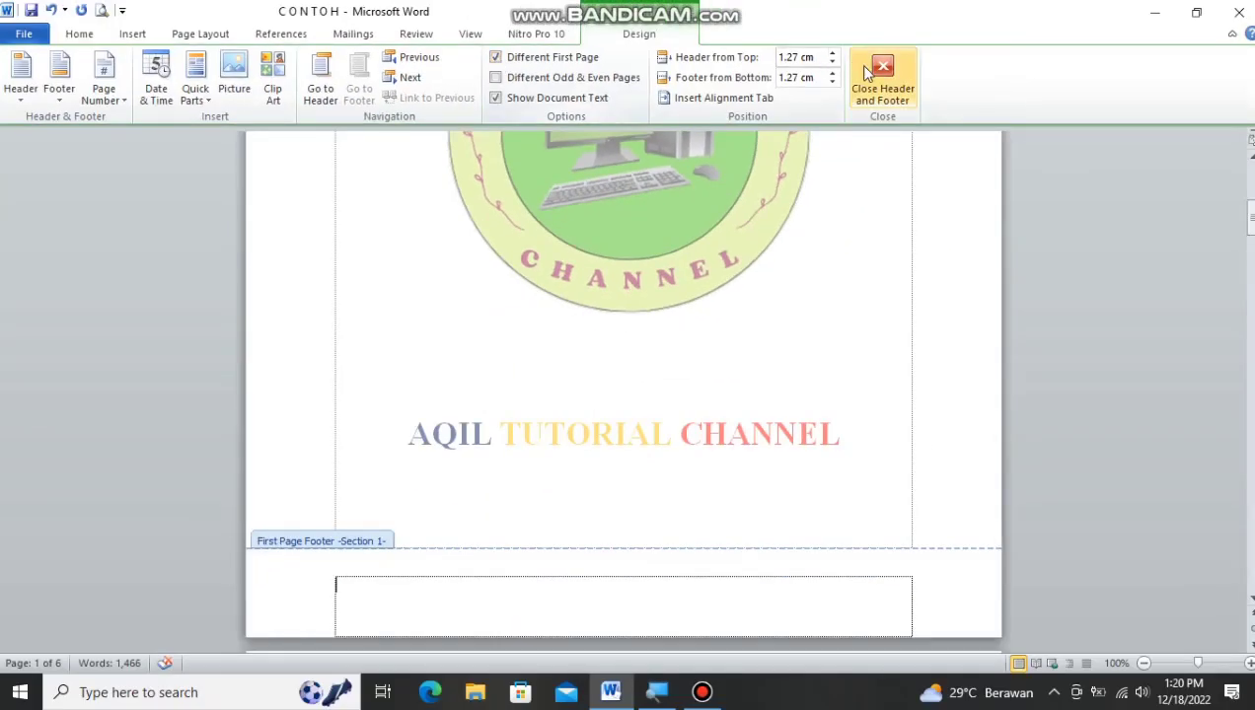
pyautogui.click(868, 74)
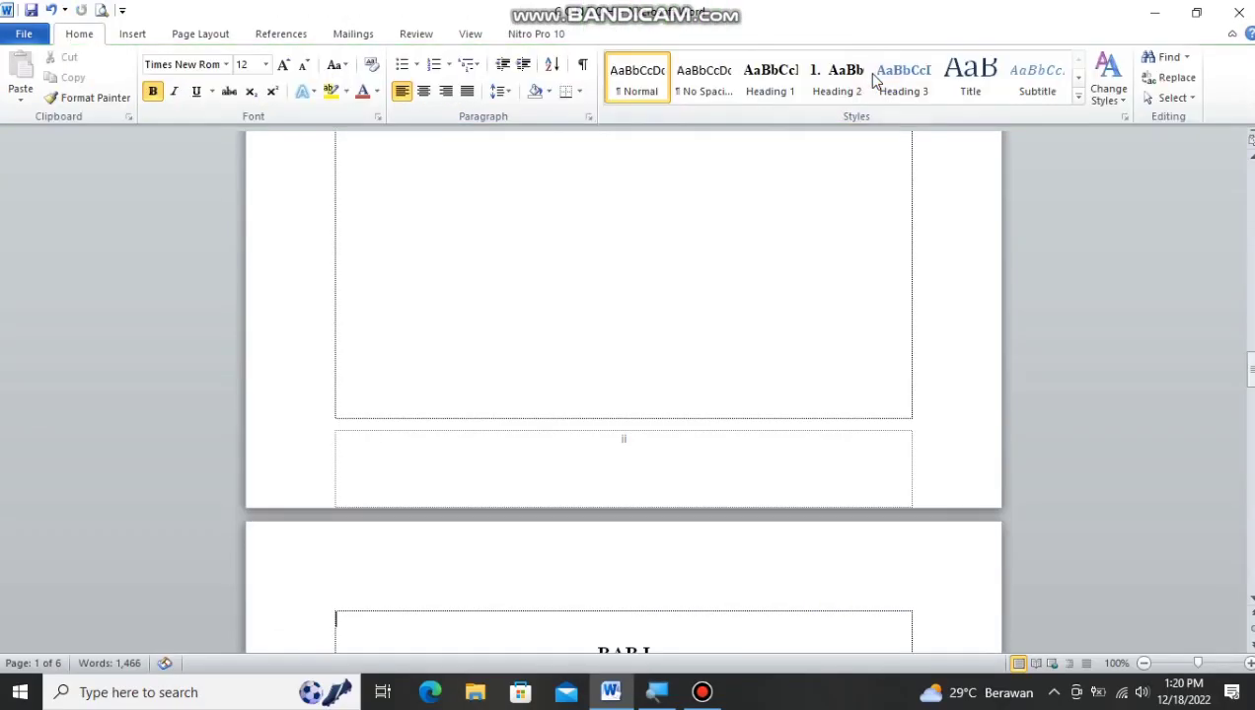
pyautogui.moveTo(1251, 410); pyautogui.dragTo(1250, 178)
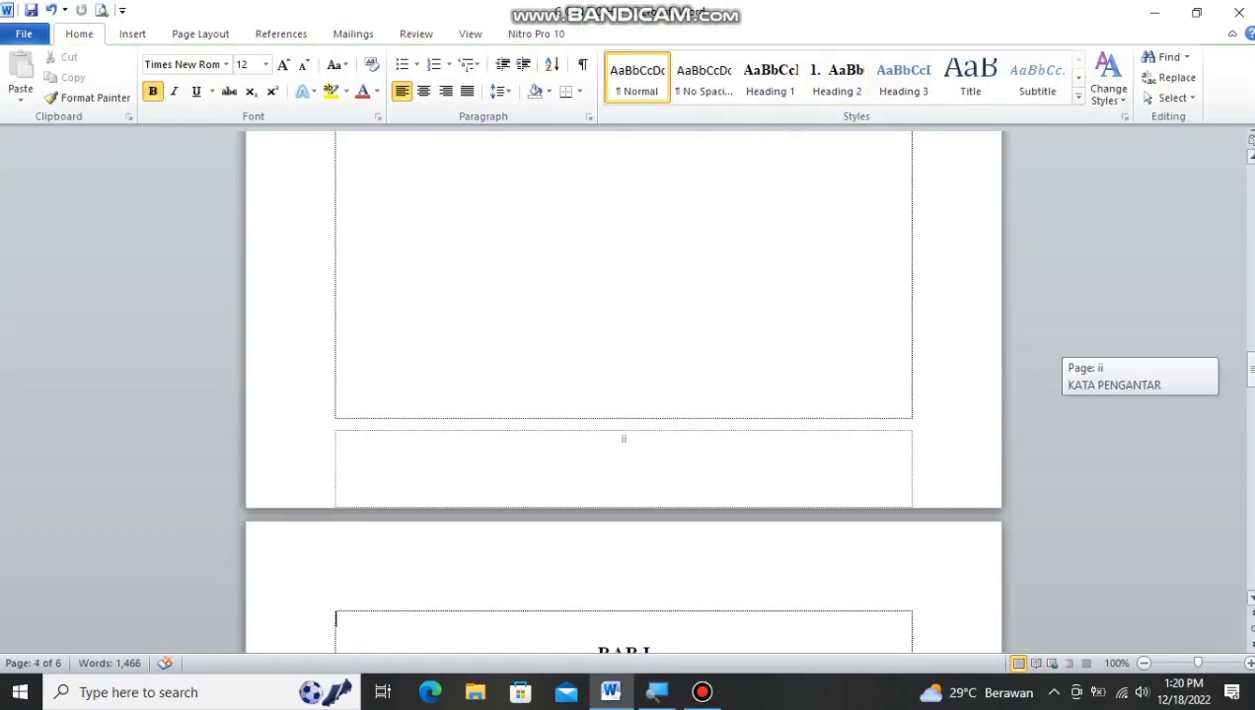
pyautogui.scroll(-1, 653, 363)
pyautogui.scroll(-3, 653, 363)
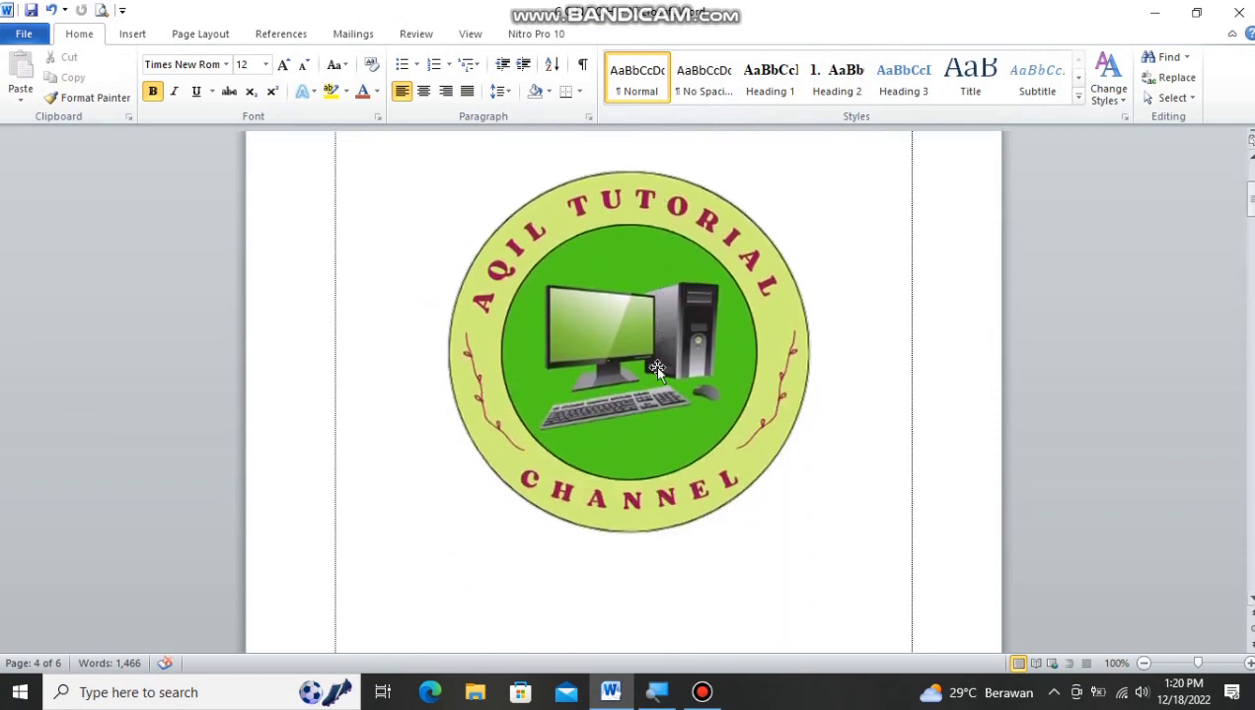
pyautogui.scroll(-2, 653, 365)
pyautogui.scroll(-2, 650, 400)
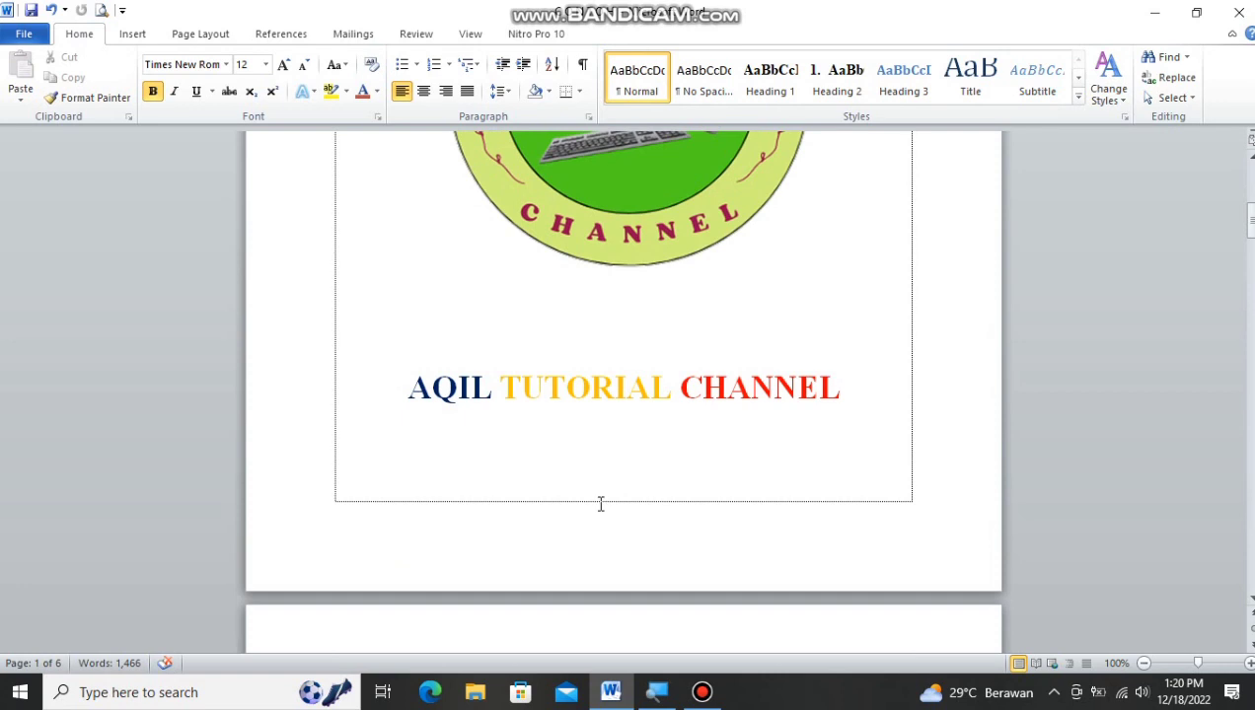
pyautogui.moveTo(1249, 219); pyautogui.dragTo(1249, 294)
pyautogui.click(625, 485)
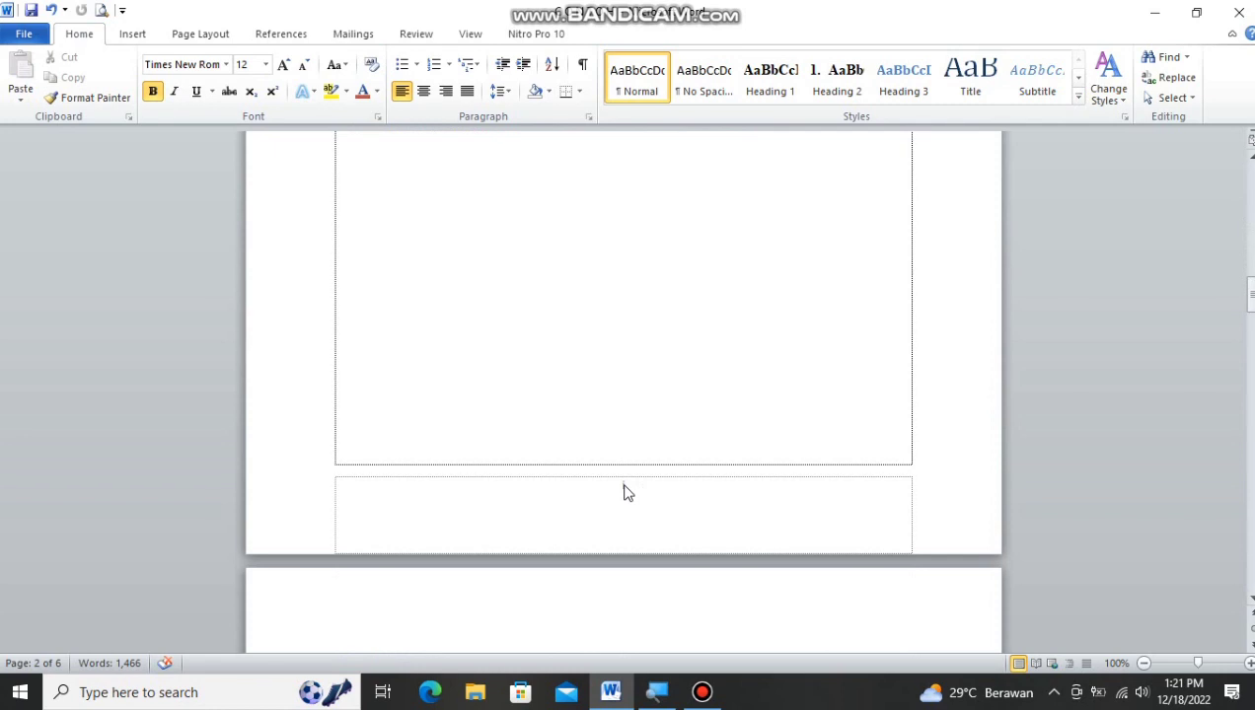
pyautogui.scroll(-2, 627, 474)
pyautogui.scroll(-5, 626, 454)
pyautogui.scroll(-6, 637, 464)
pyautogui.scroll(13, 642, 460)
pyautogui.scroll(-2, 643, 461)
pyautogui.scroll(-5, 642, 460)
pyautogui.scroll(-1, 646, 483)
pyautogui.scroll(-1, 649, 486)
pyautogui.scroll(-2, 649, 485)
pyautogui.scroll(-9, 649, 486)
pyautogui.scroll(-3, 649, 487)
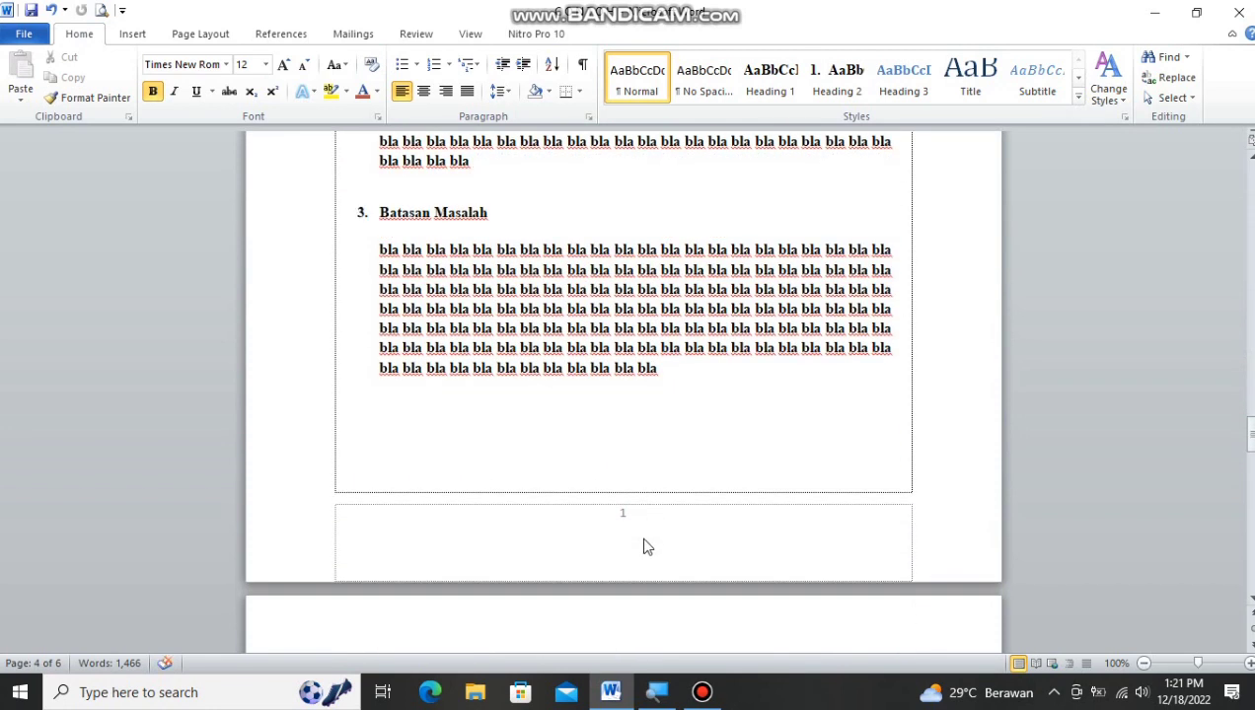
pyautogui.scroll(-5, 643, 538)
pyautogui.scroll(-6, 643, 538)
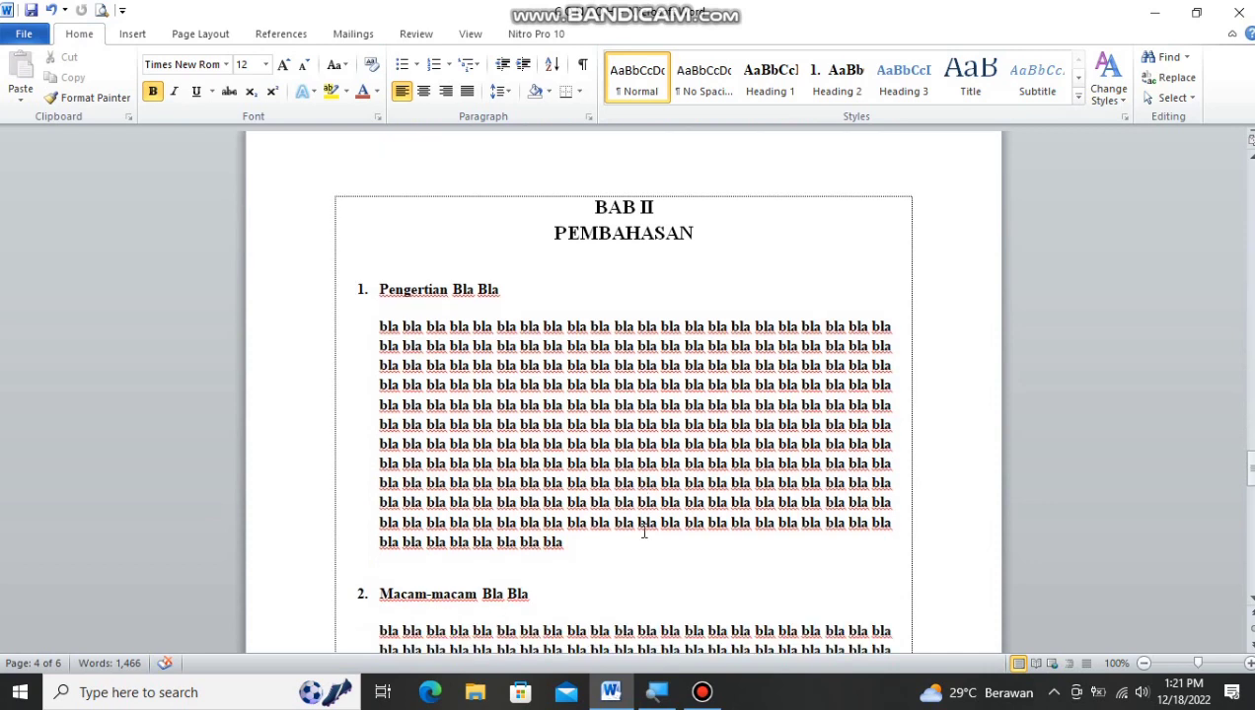
pyautogui.scroll(-7, 645, 532)
pyautogui.scroll(-2, 648, 531)
pyautogui.scroll(-3, 647, 533)
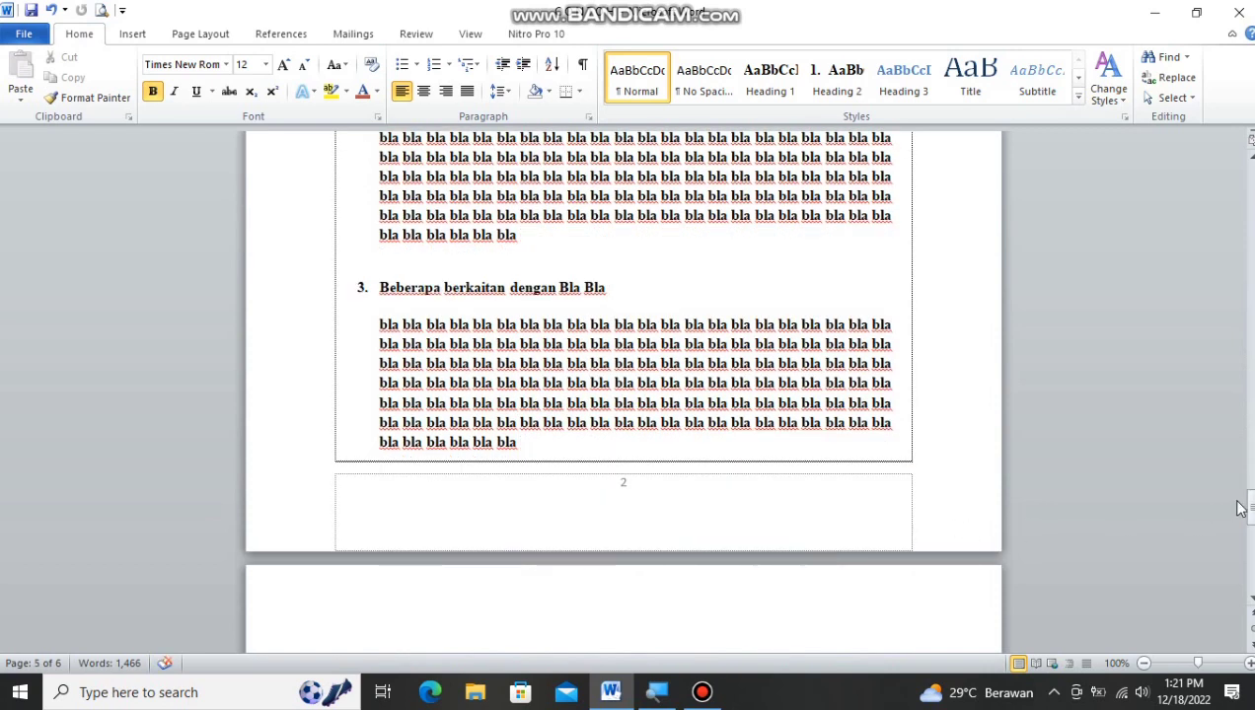
pyautogui.moveTo(1247, 507); pyautogui.dragTo(1249, 446)
pyautogui.moveTo(1249, 498); pyautogui.dragTo(720, 396)
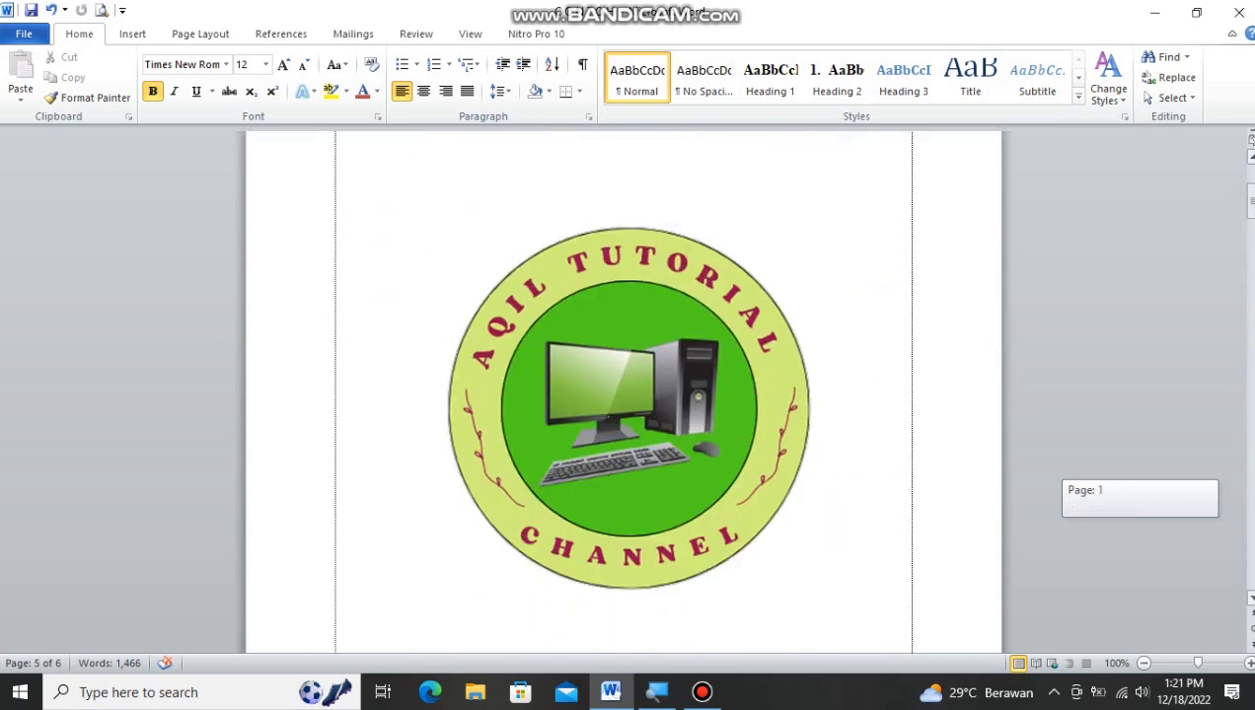